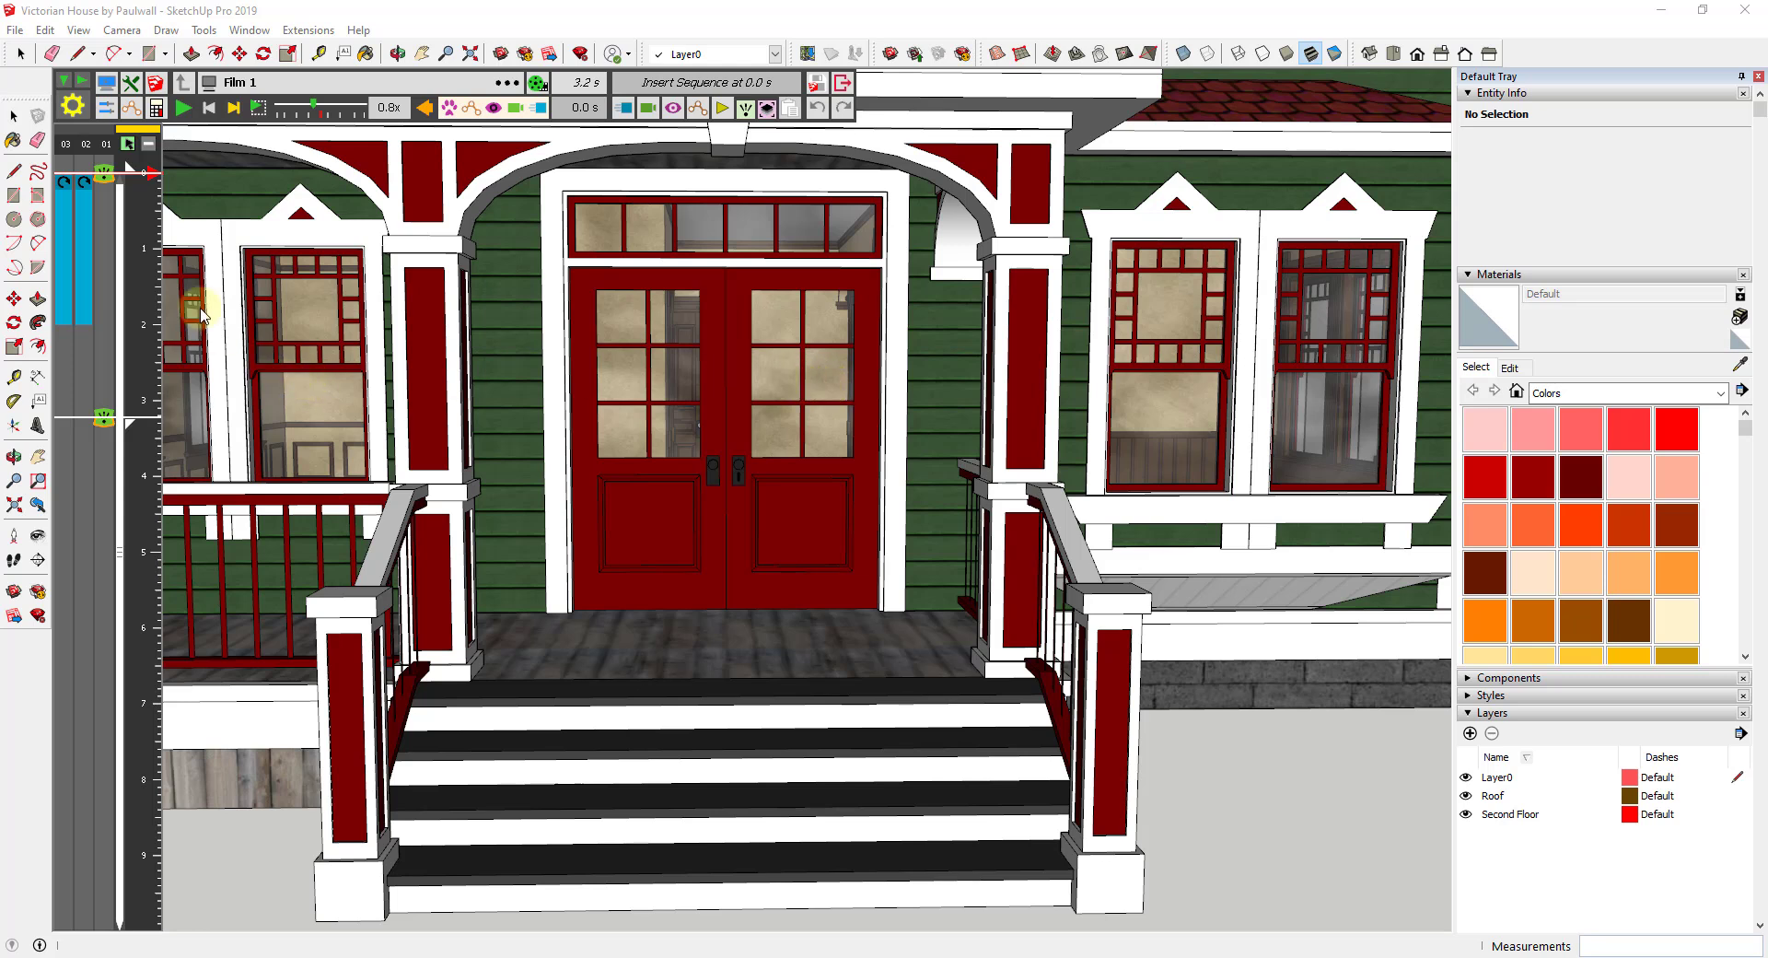
# Step: Play back the Film 1 animation and open the video generation settings for it
pyautogui.click(183, 109)
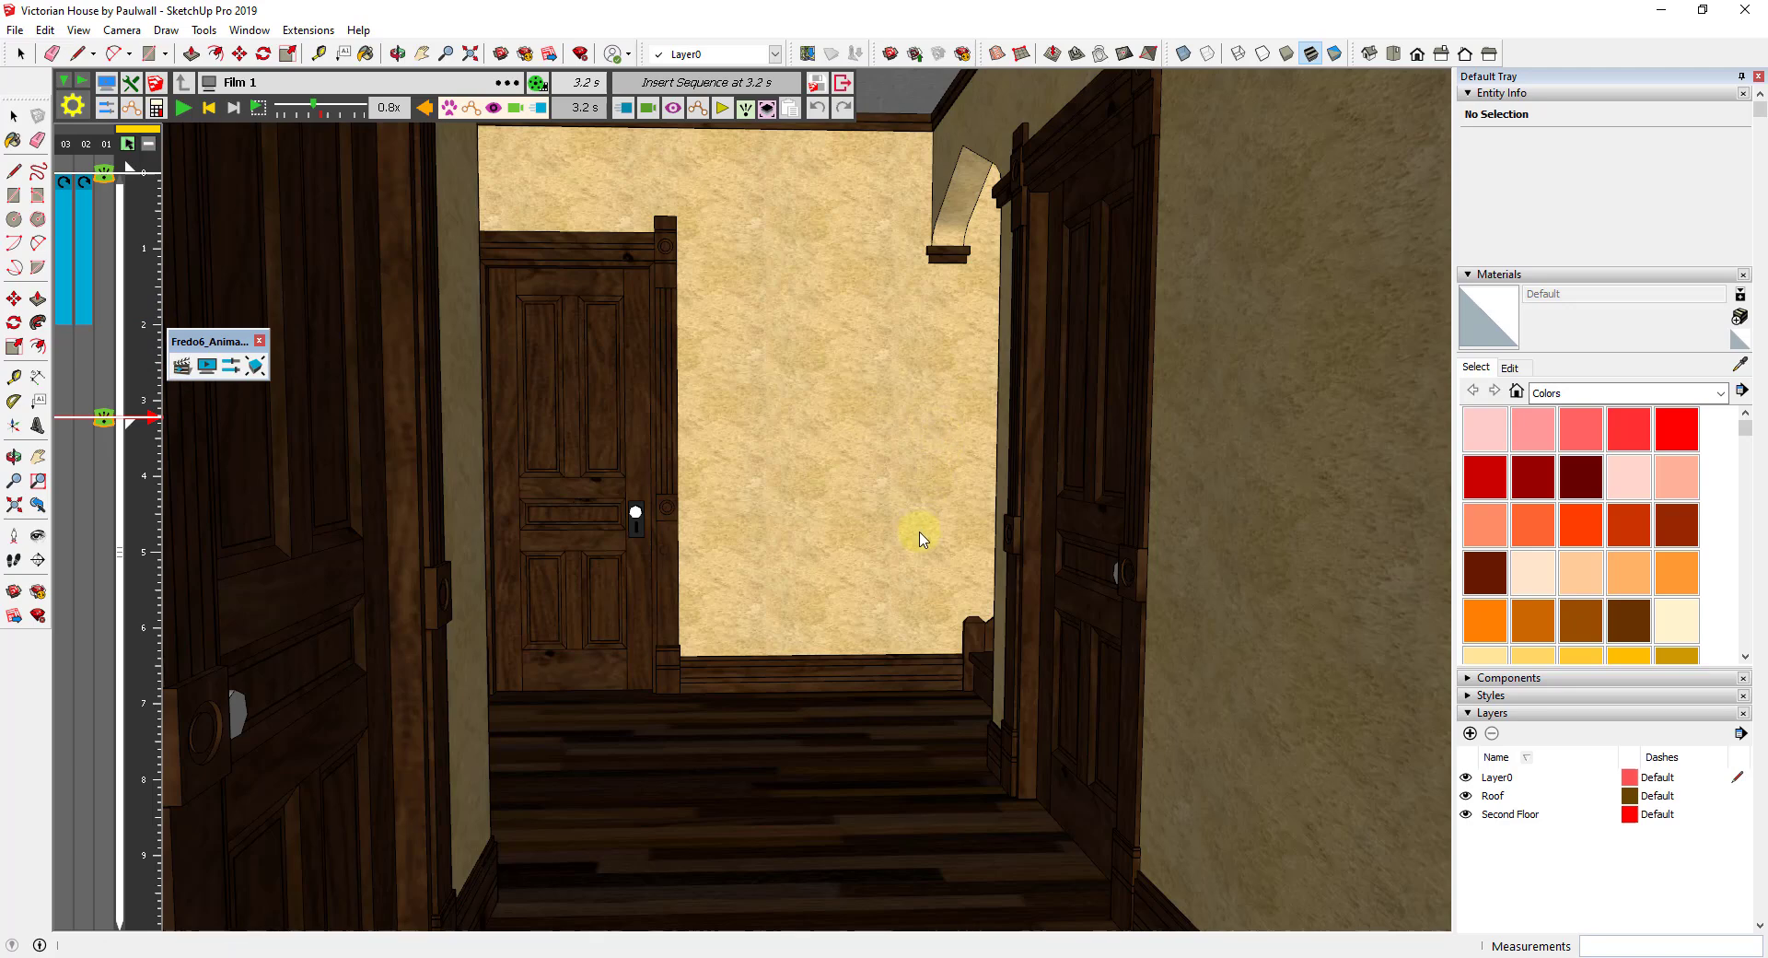
pyautogui.click(535, 84)
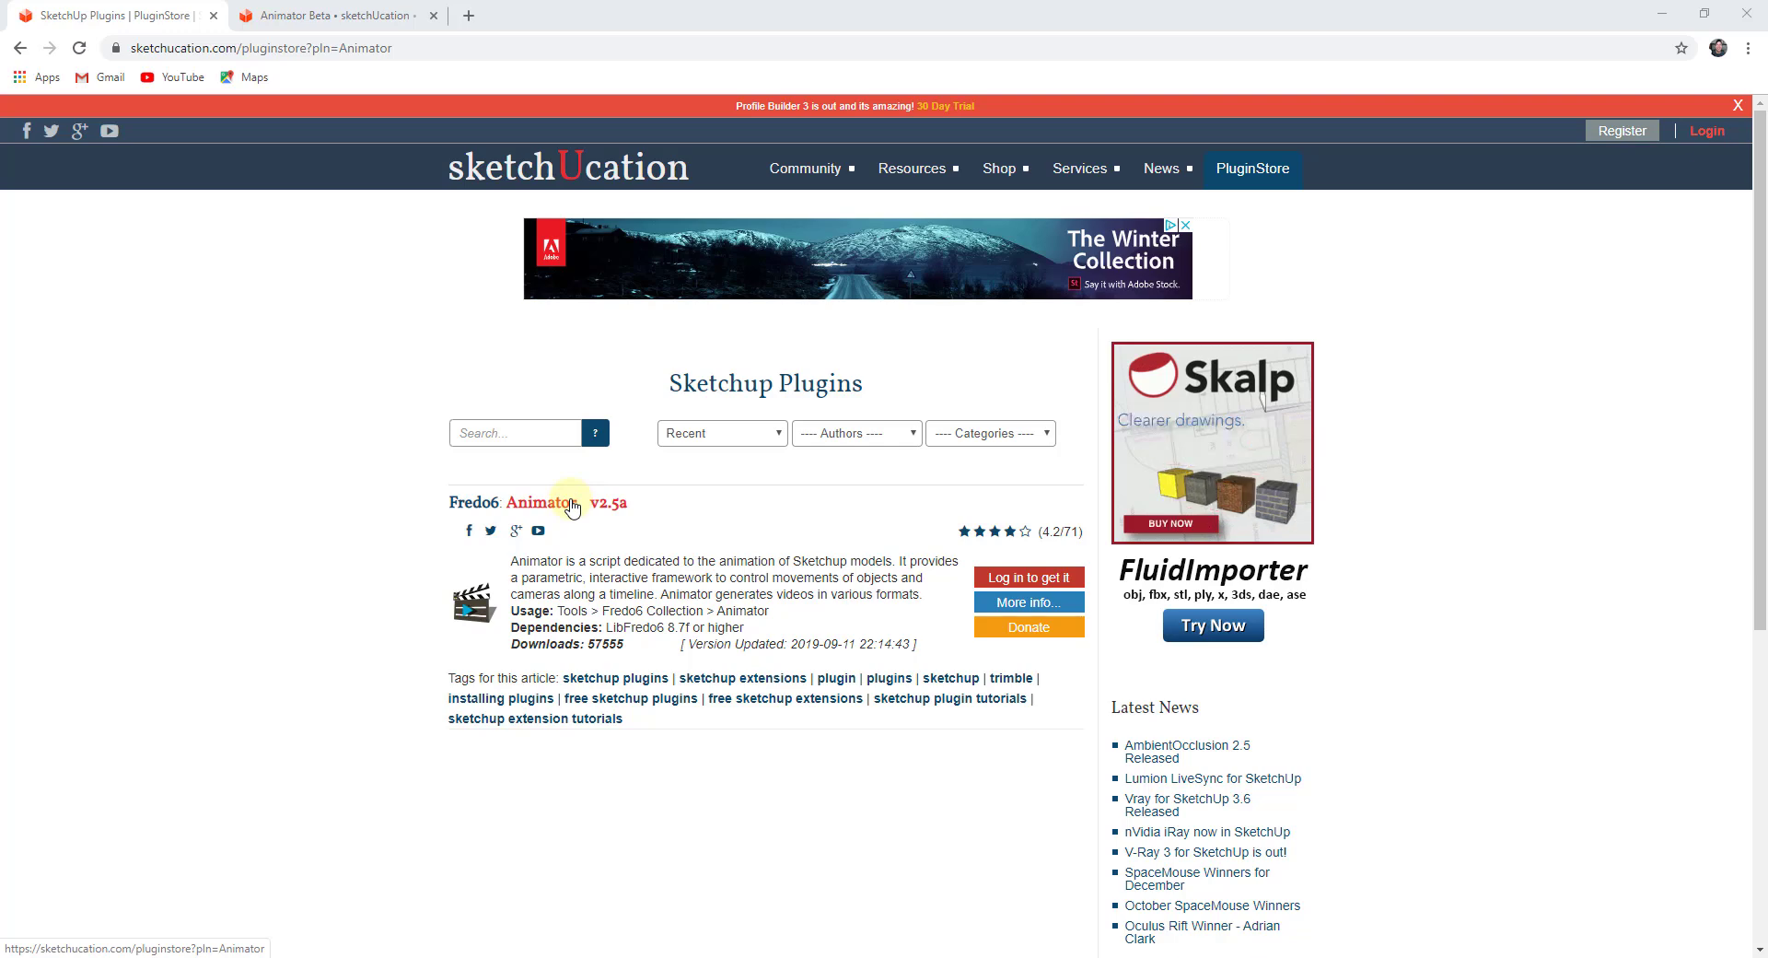
# Step: Open the Animator plugin's forum from its plugin page and open the [Plugin Beta] Animator - v2.5a topic
pyautogui.click(1030, 603)
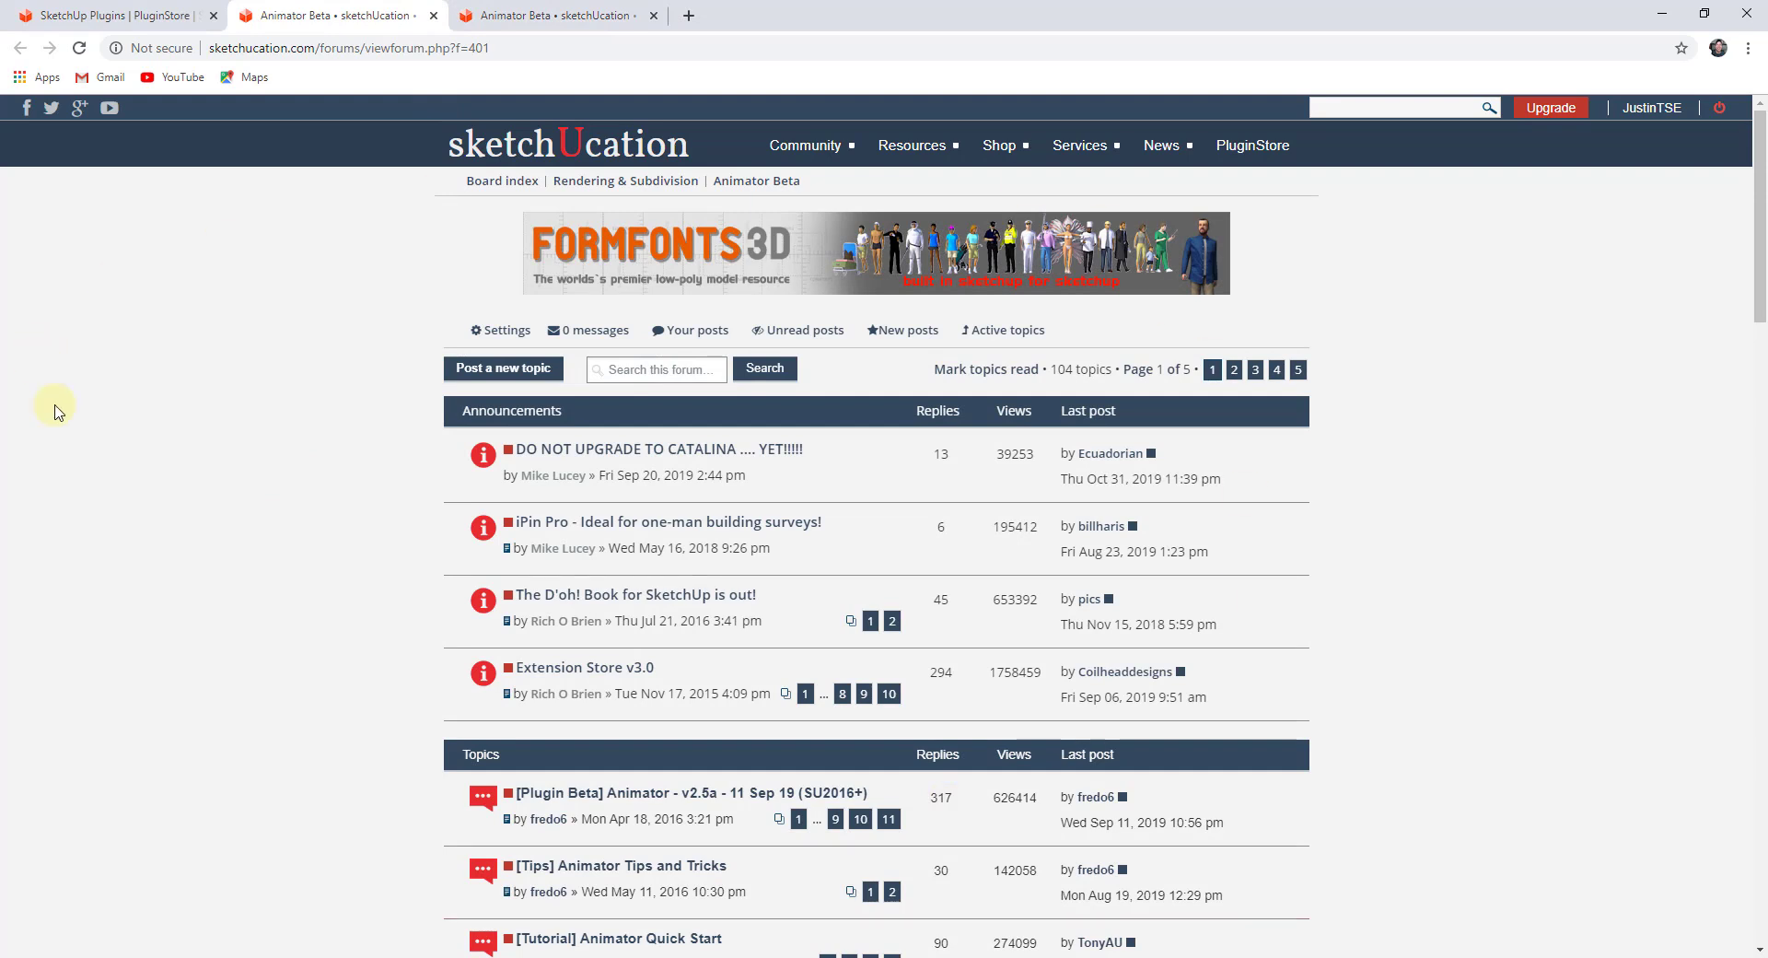
pyautogui.scroll(-1, 595, 478)
pyautogui.scroll(-5, 595, 478)
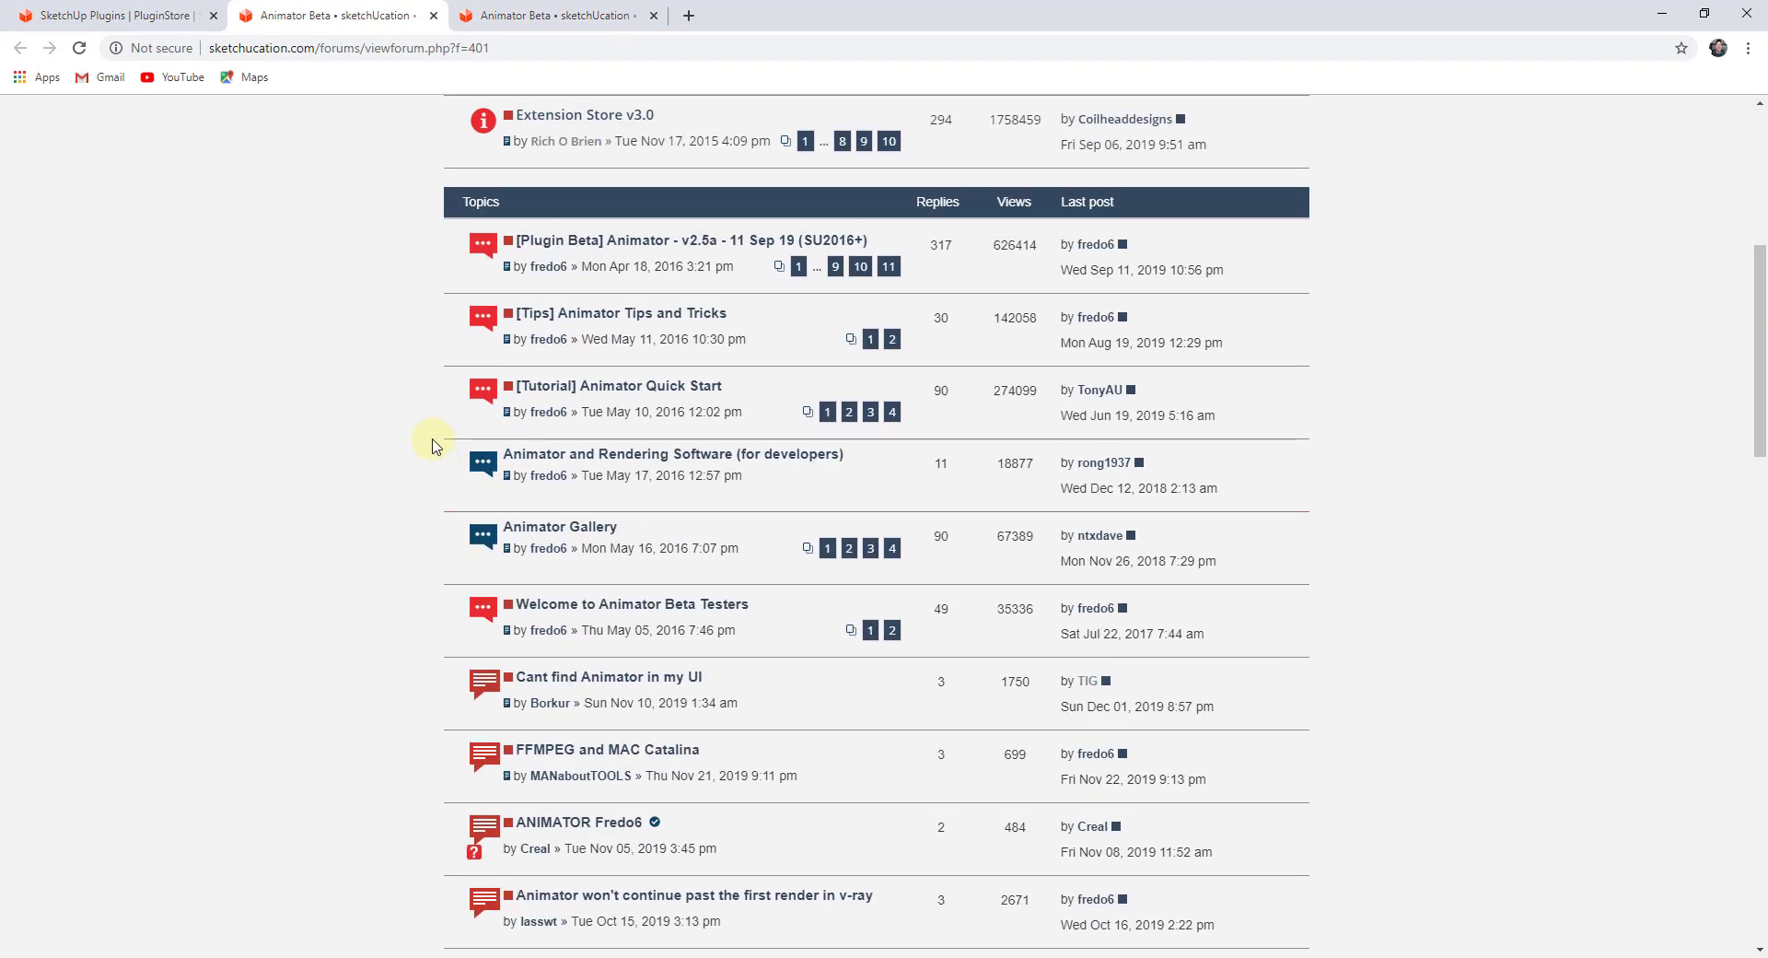
pyautogui.click(651, 242)
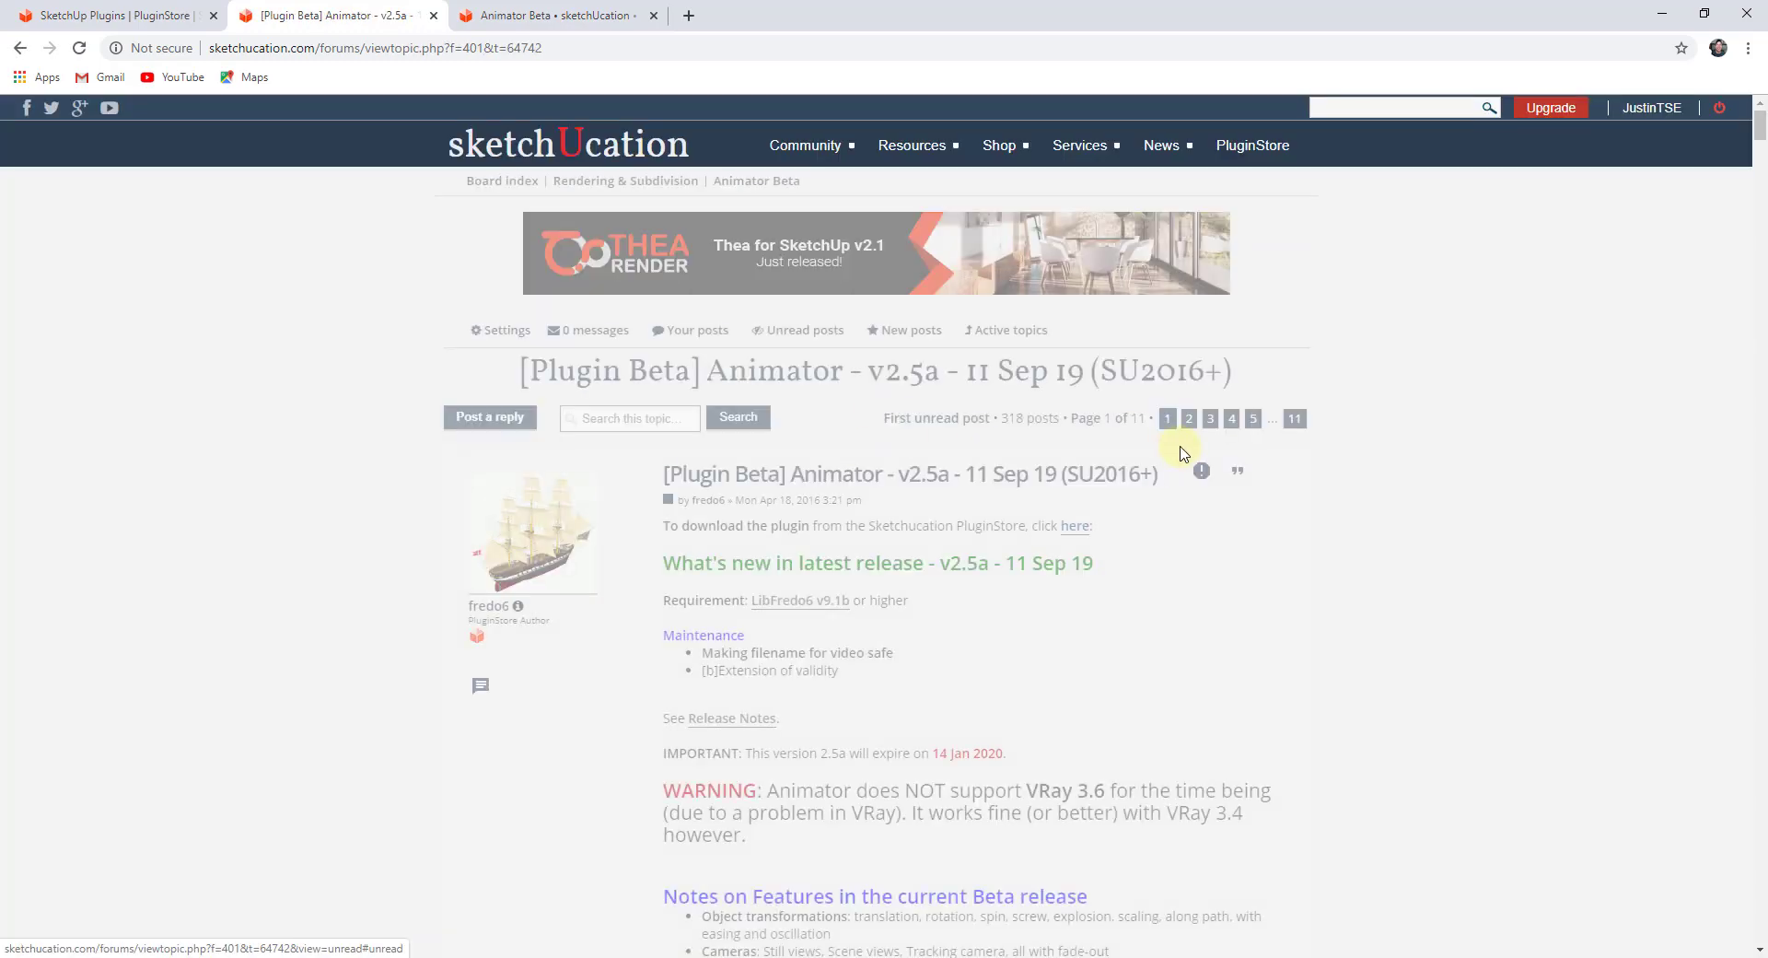
# Step: Download the Windows FFmpeg installation instructions, Instructions_ffmpeg_Win.pdf, from the topic's Documentation section and open the file
pyautogui.scroll(-20, 896, 594)
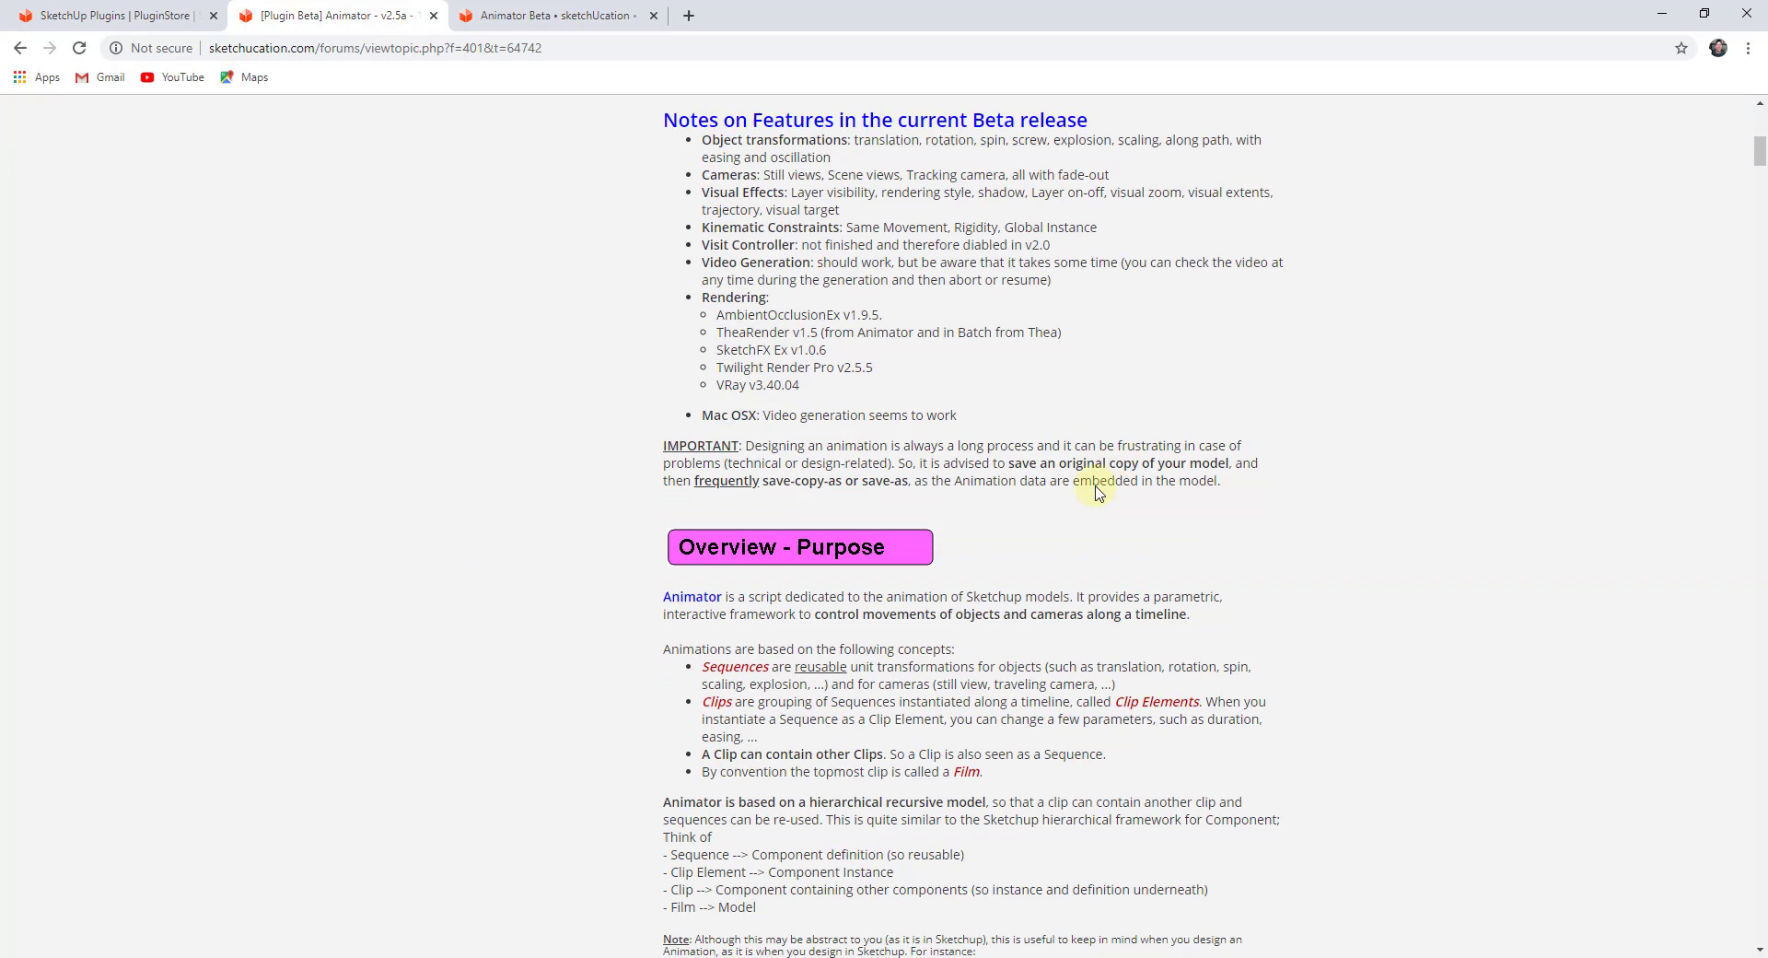
pyautogui.scroll(-2, 1158, 459)
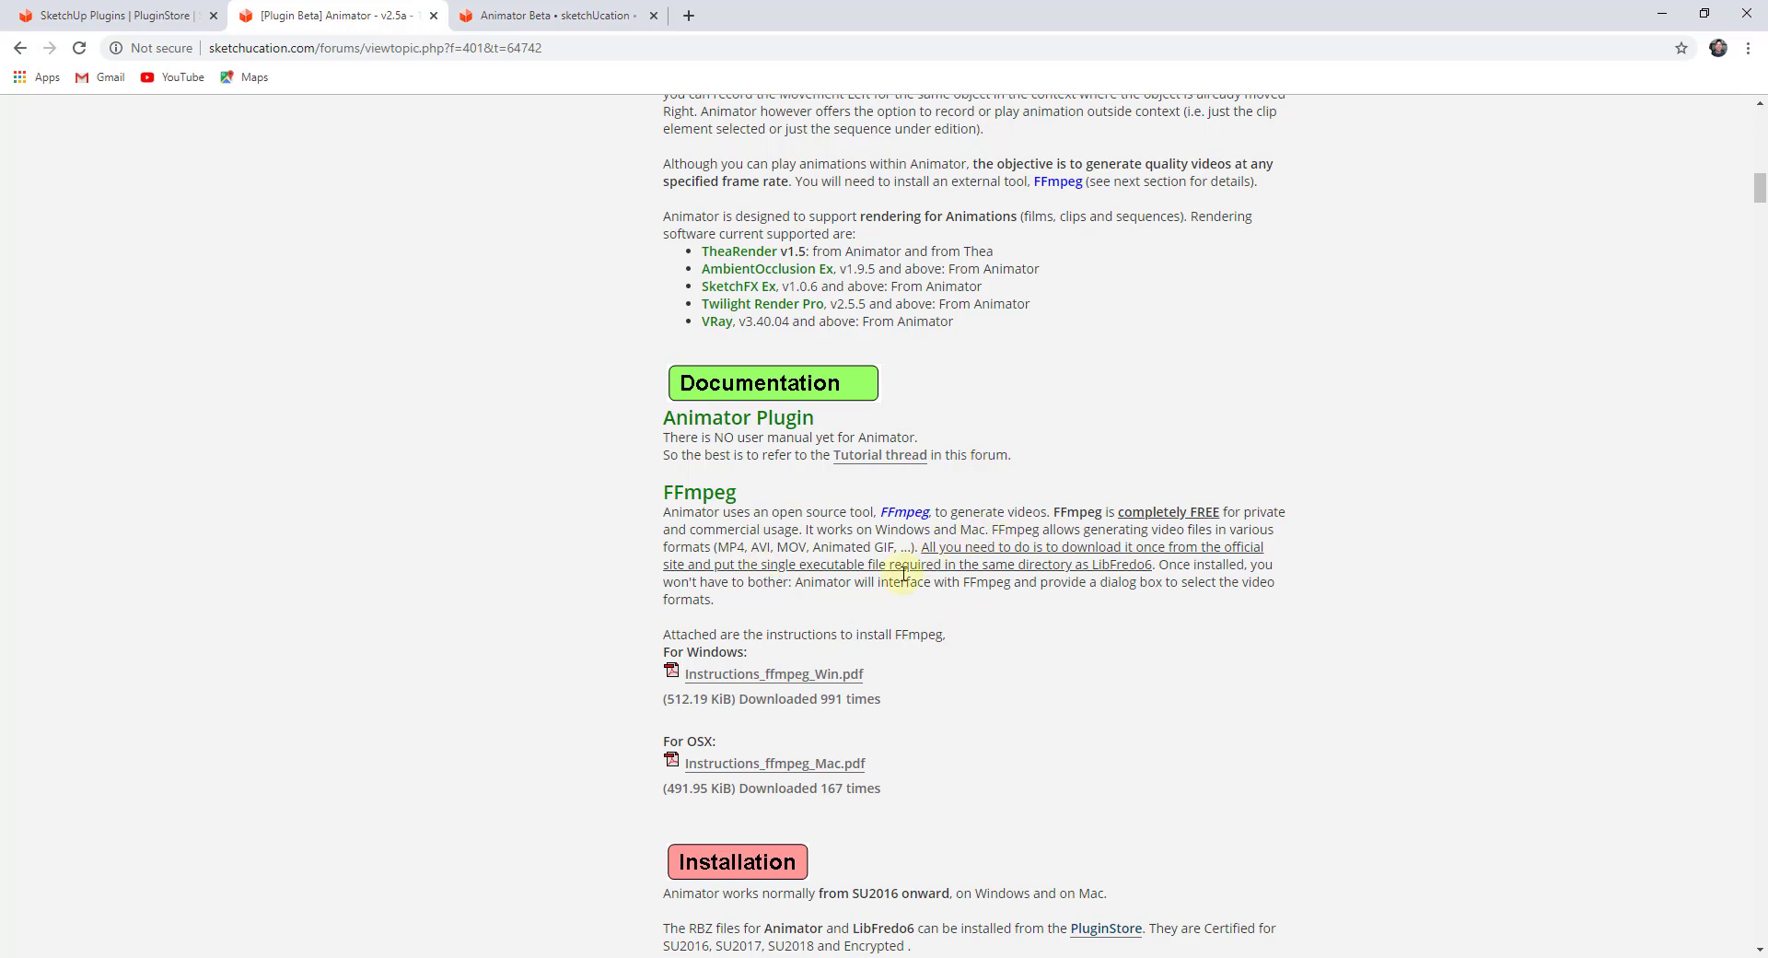
pyautogui.click(770, 675)
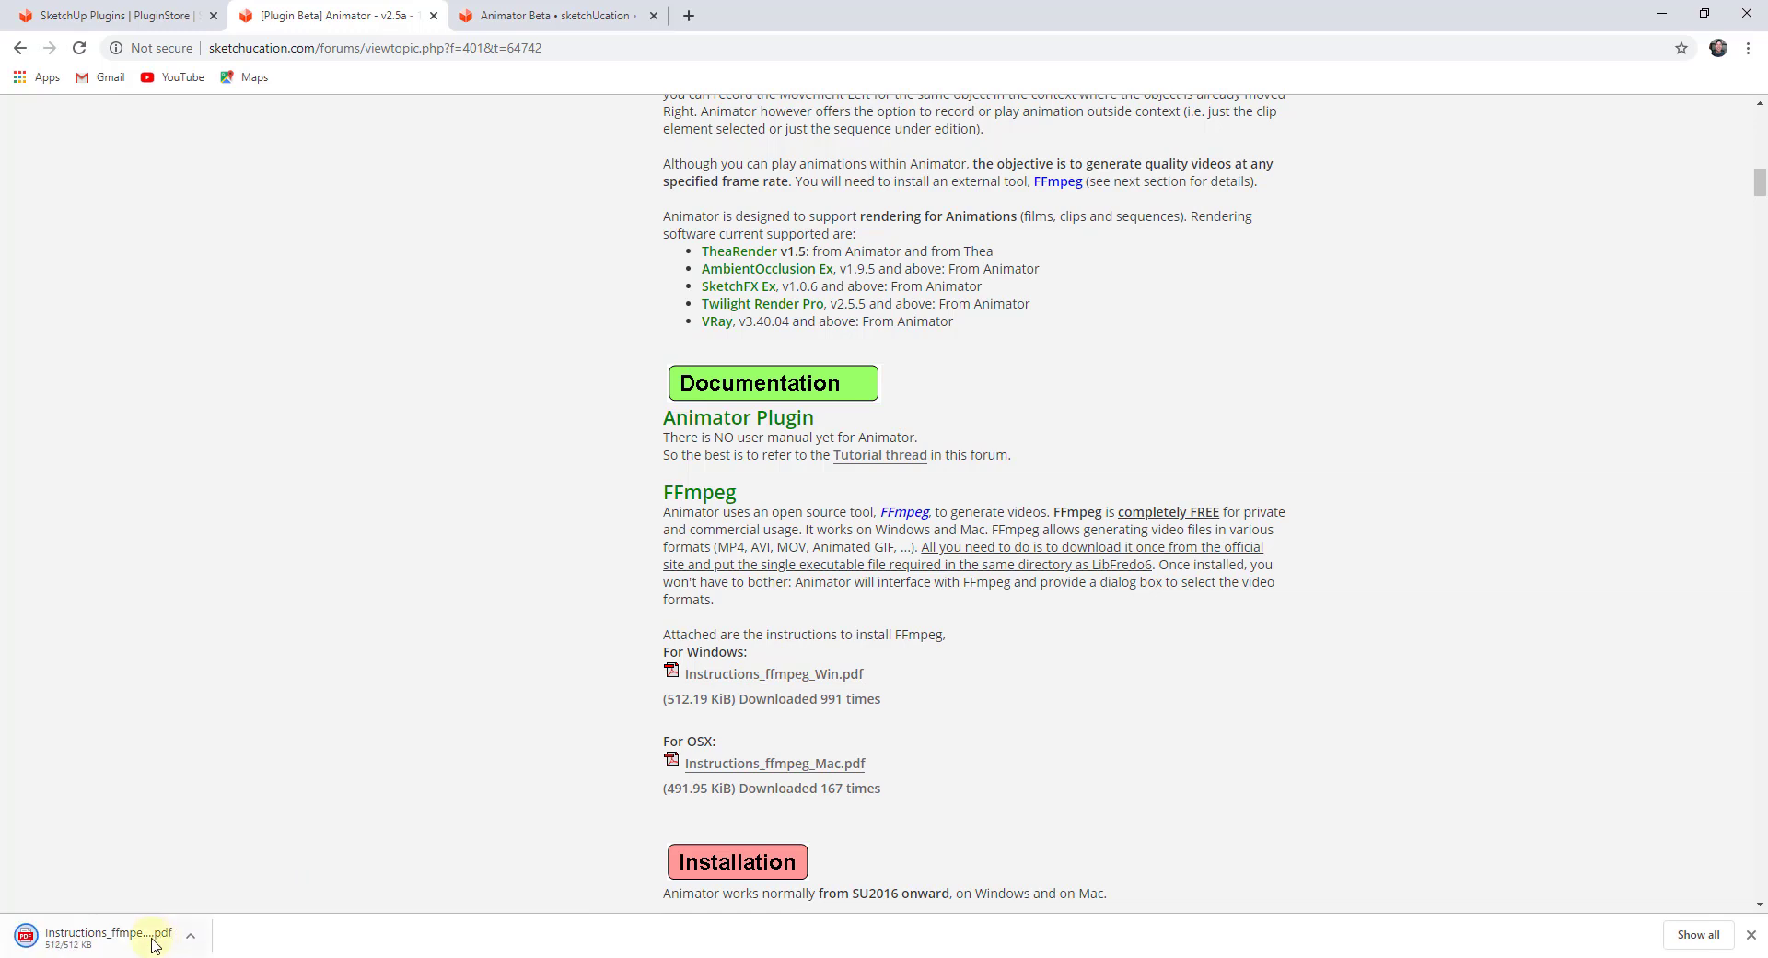
pyautogui.doubleClick(130, 935)
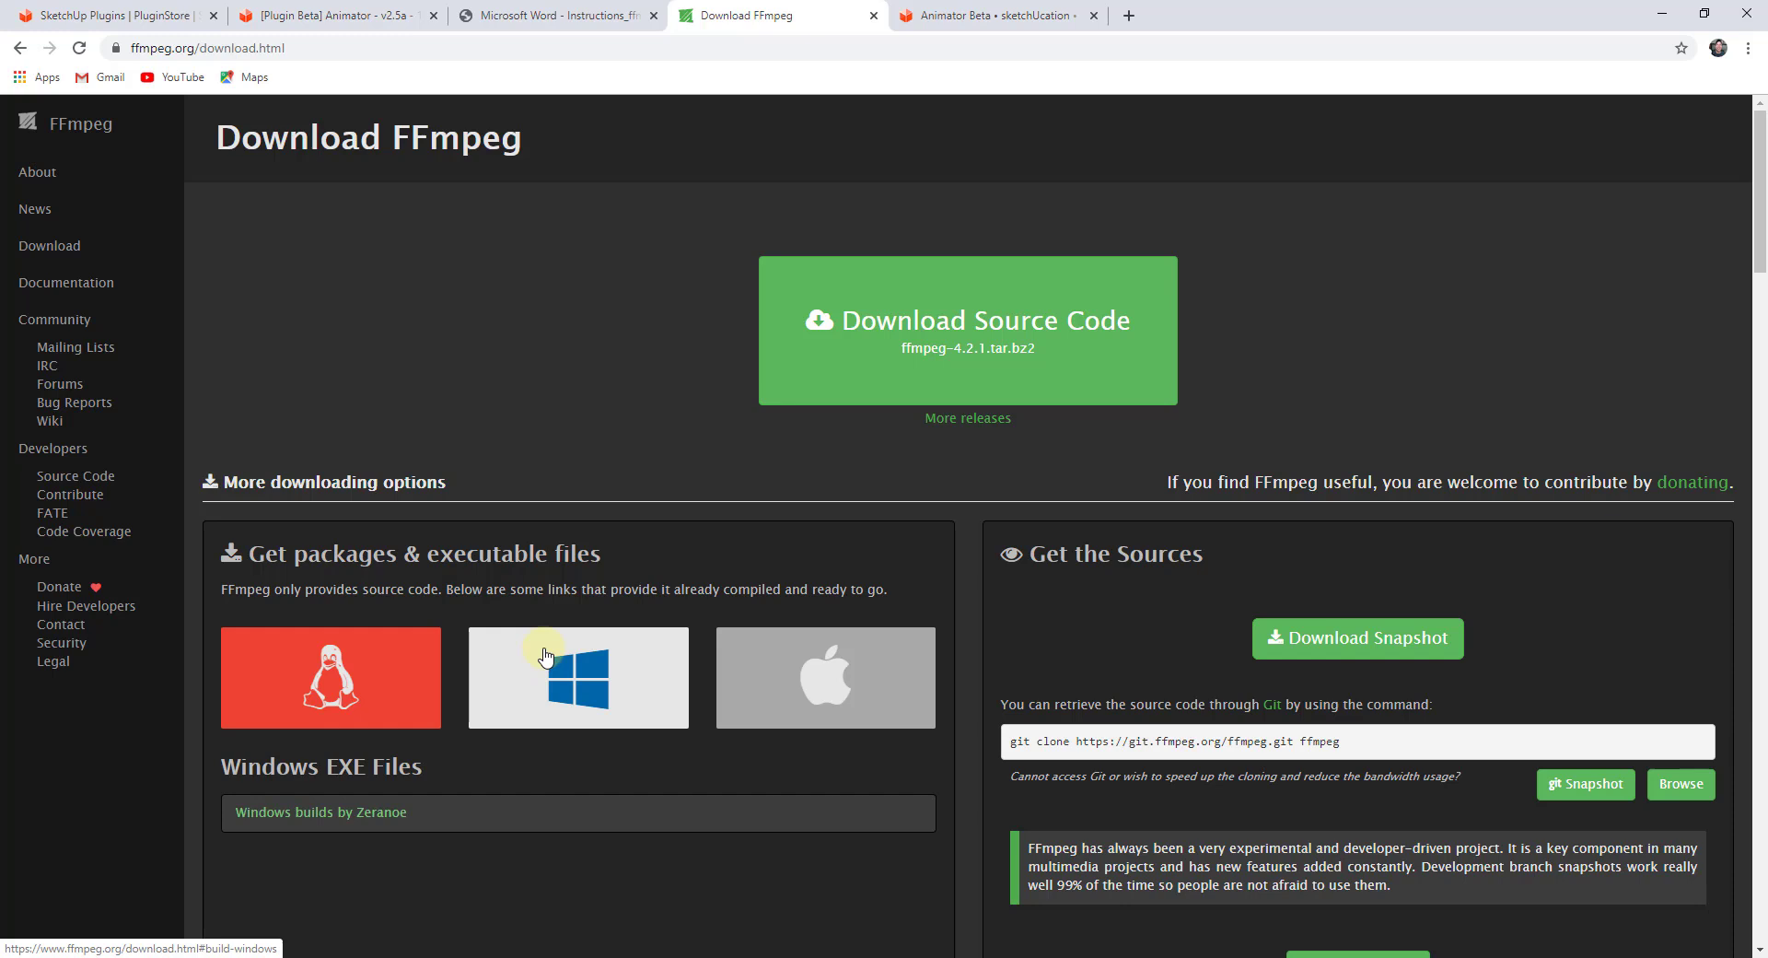
# Step: Open the Windows builds by Zeranoe from the FFmpeg download page
pyautogui.moveTo(824, 689)
pyautogui.moveTo(604, 691)
pyautogui.click(382, 815)
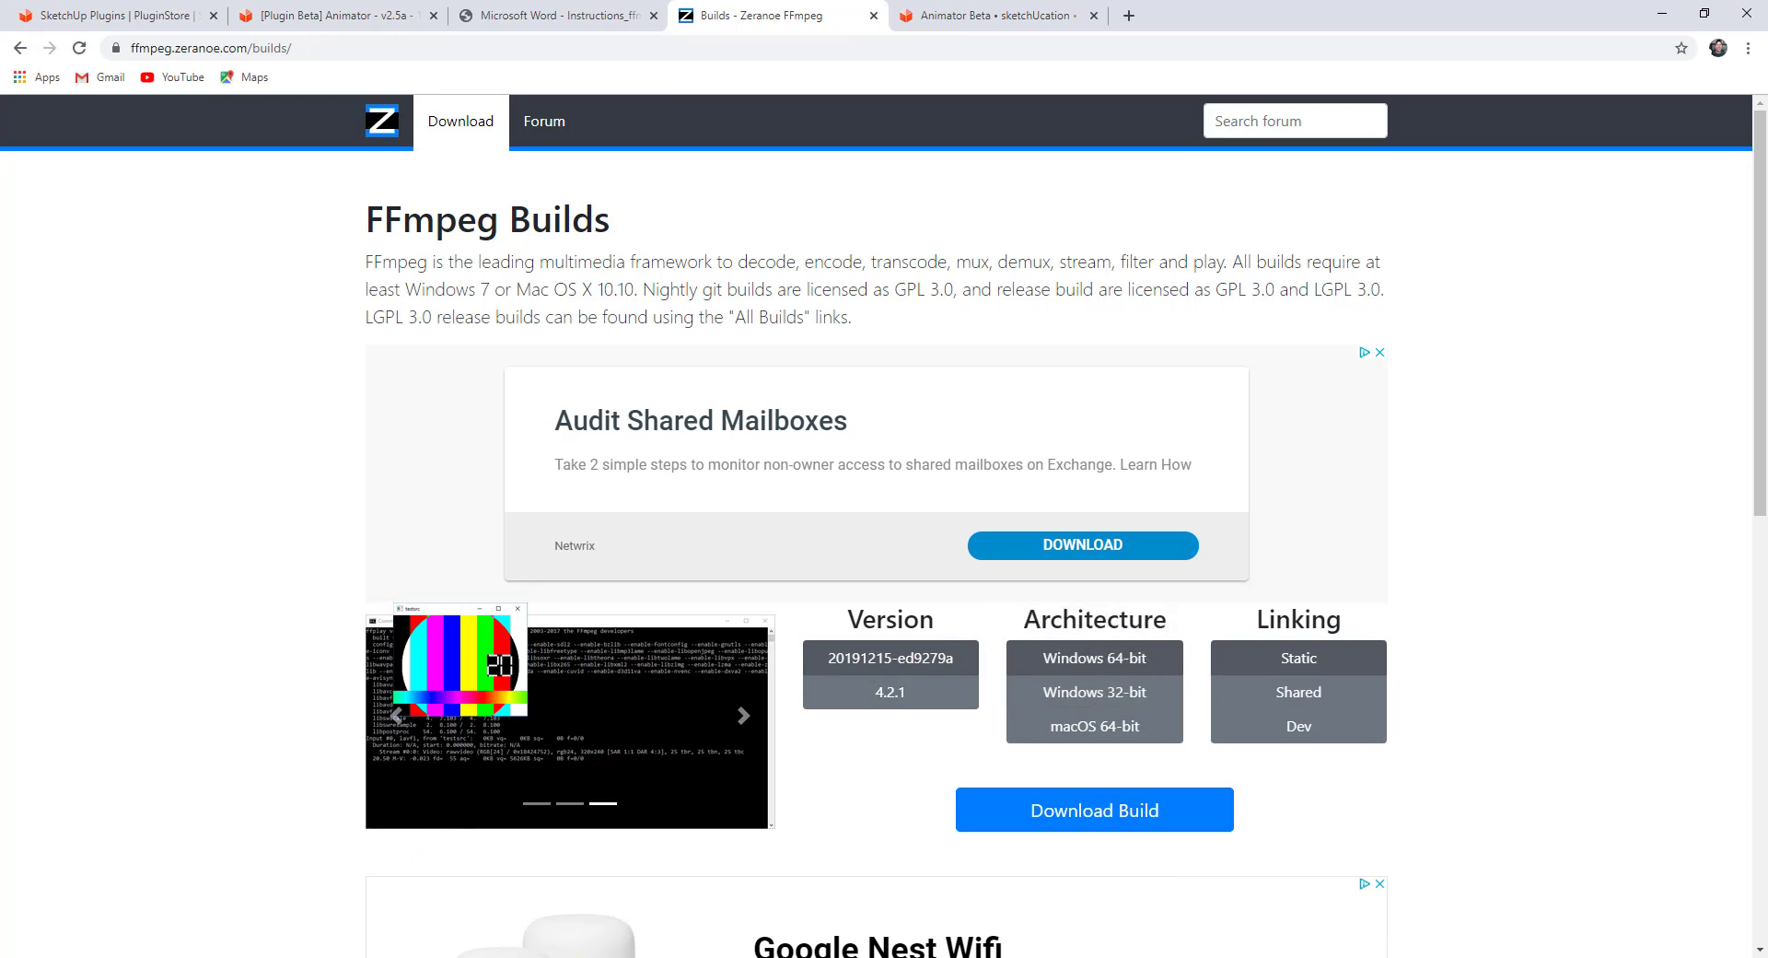
# Step: Switch to the Plugins folder on the USB drive in File Explorer and extract the ffmpeg-20191215-ed9279a-win64-static archive there
pyautogui.click(563, 957)
pyautogui.click(644, 884)
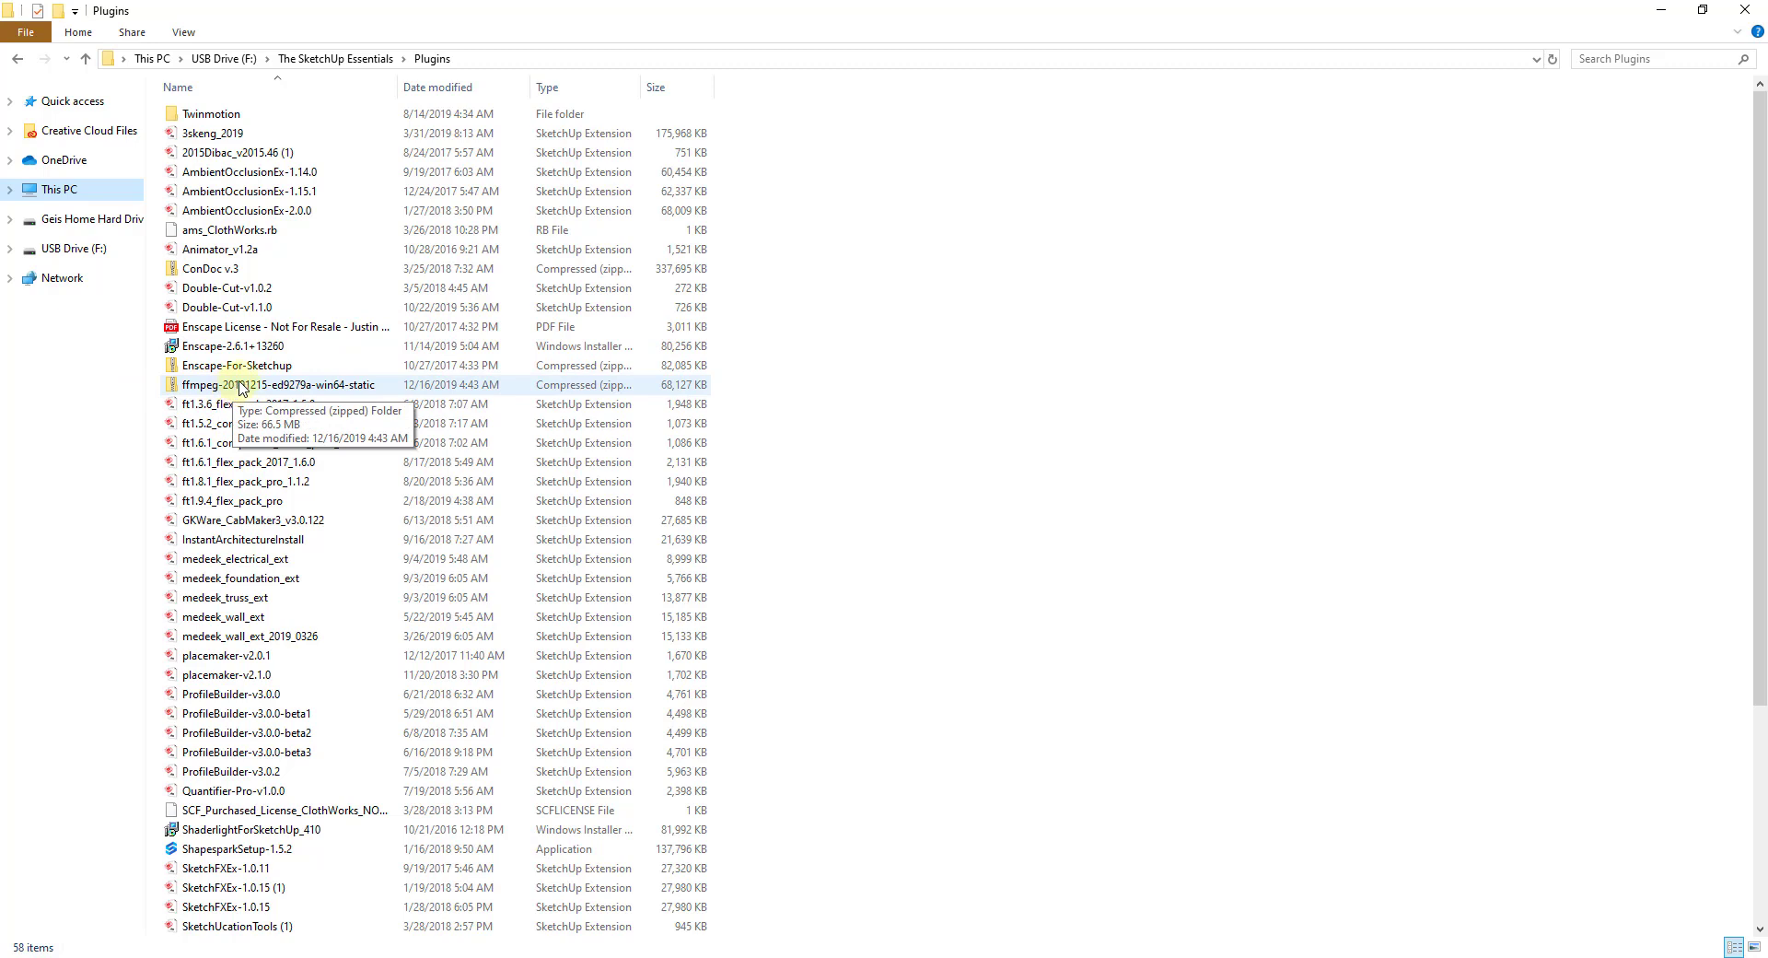
pyautogui.rightClick(240, 385)
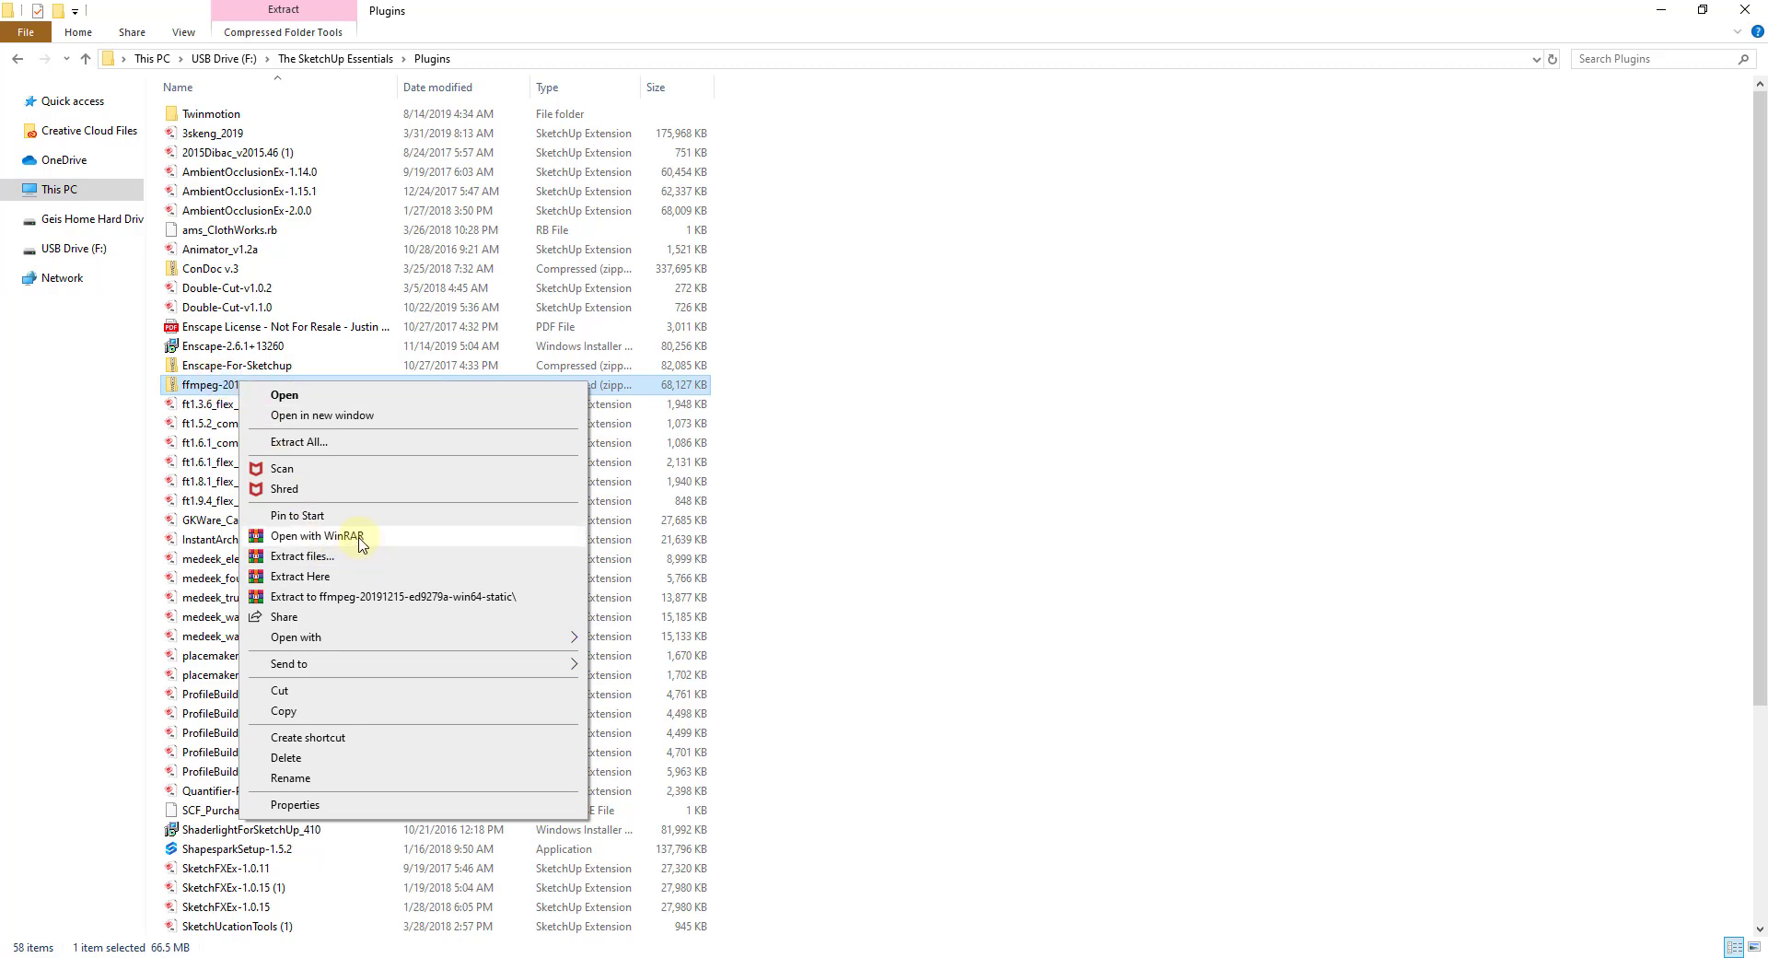
pyautogui.click(313, 443)
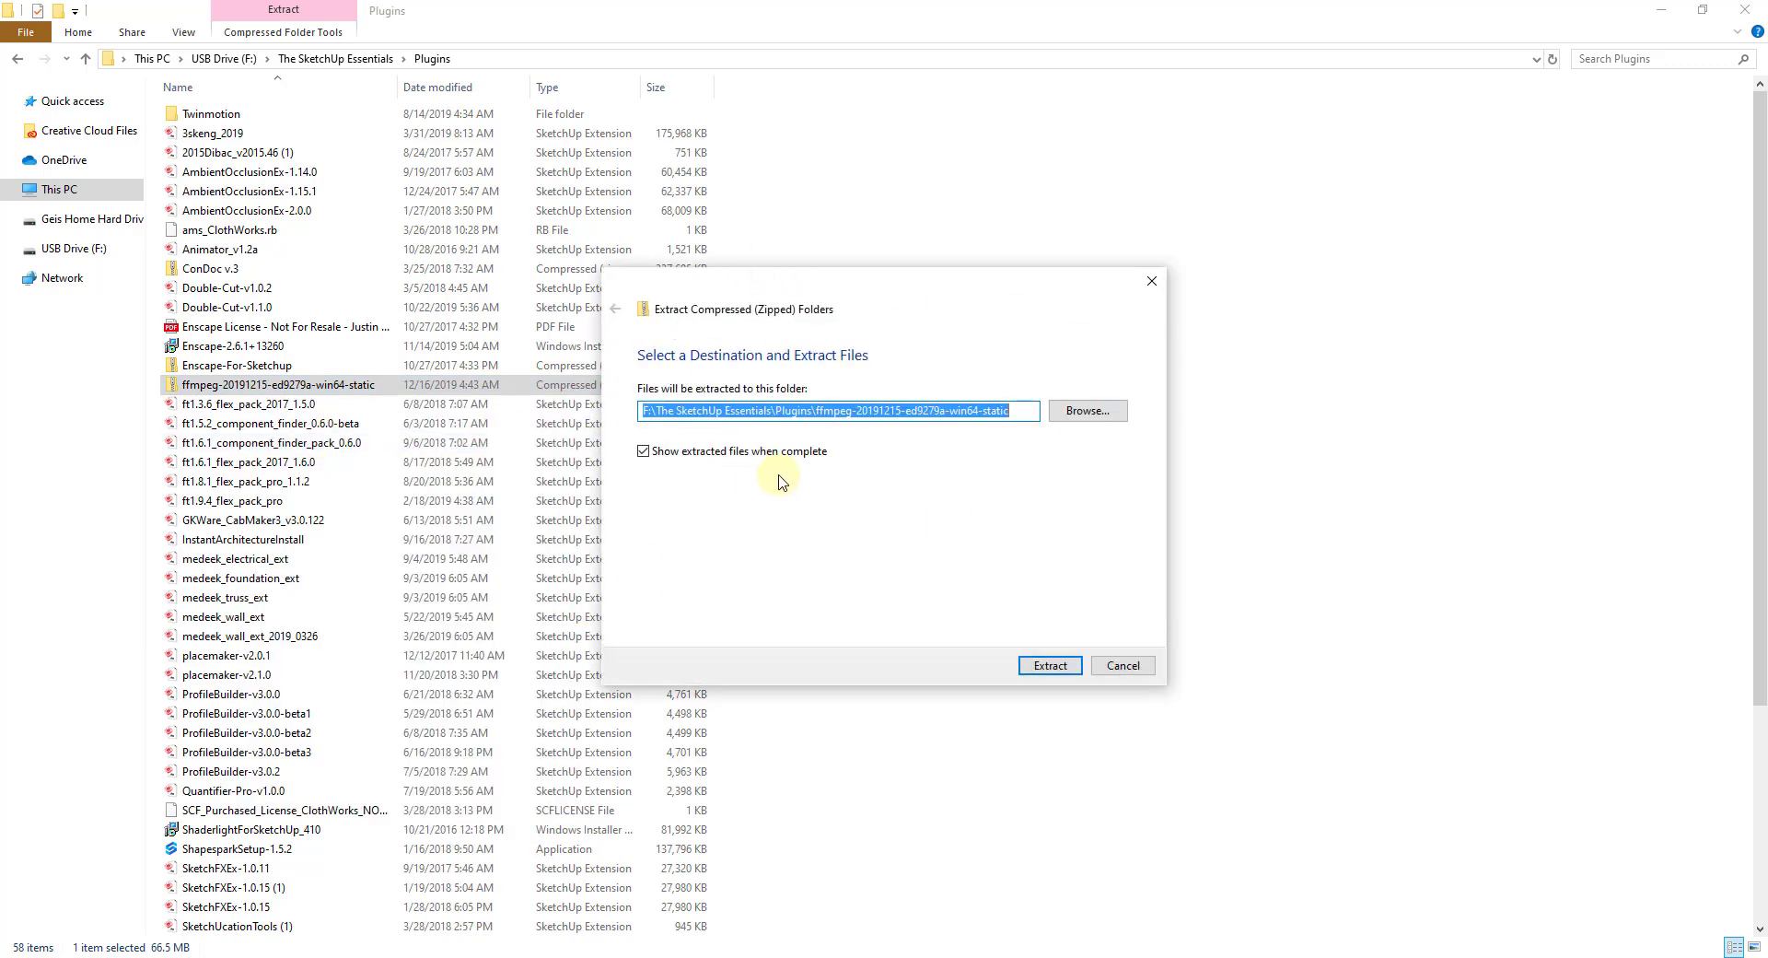
pyautogui.click(1055, 665)
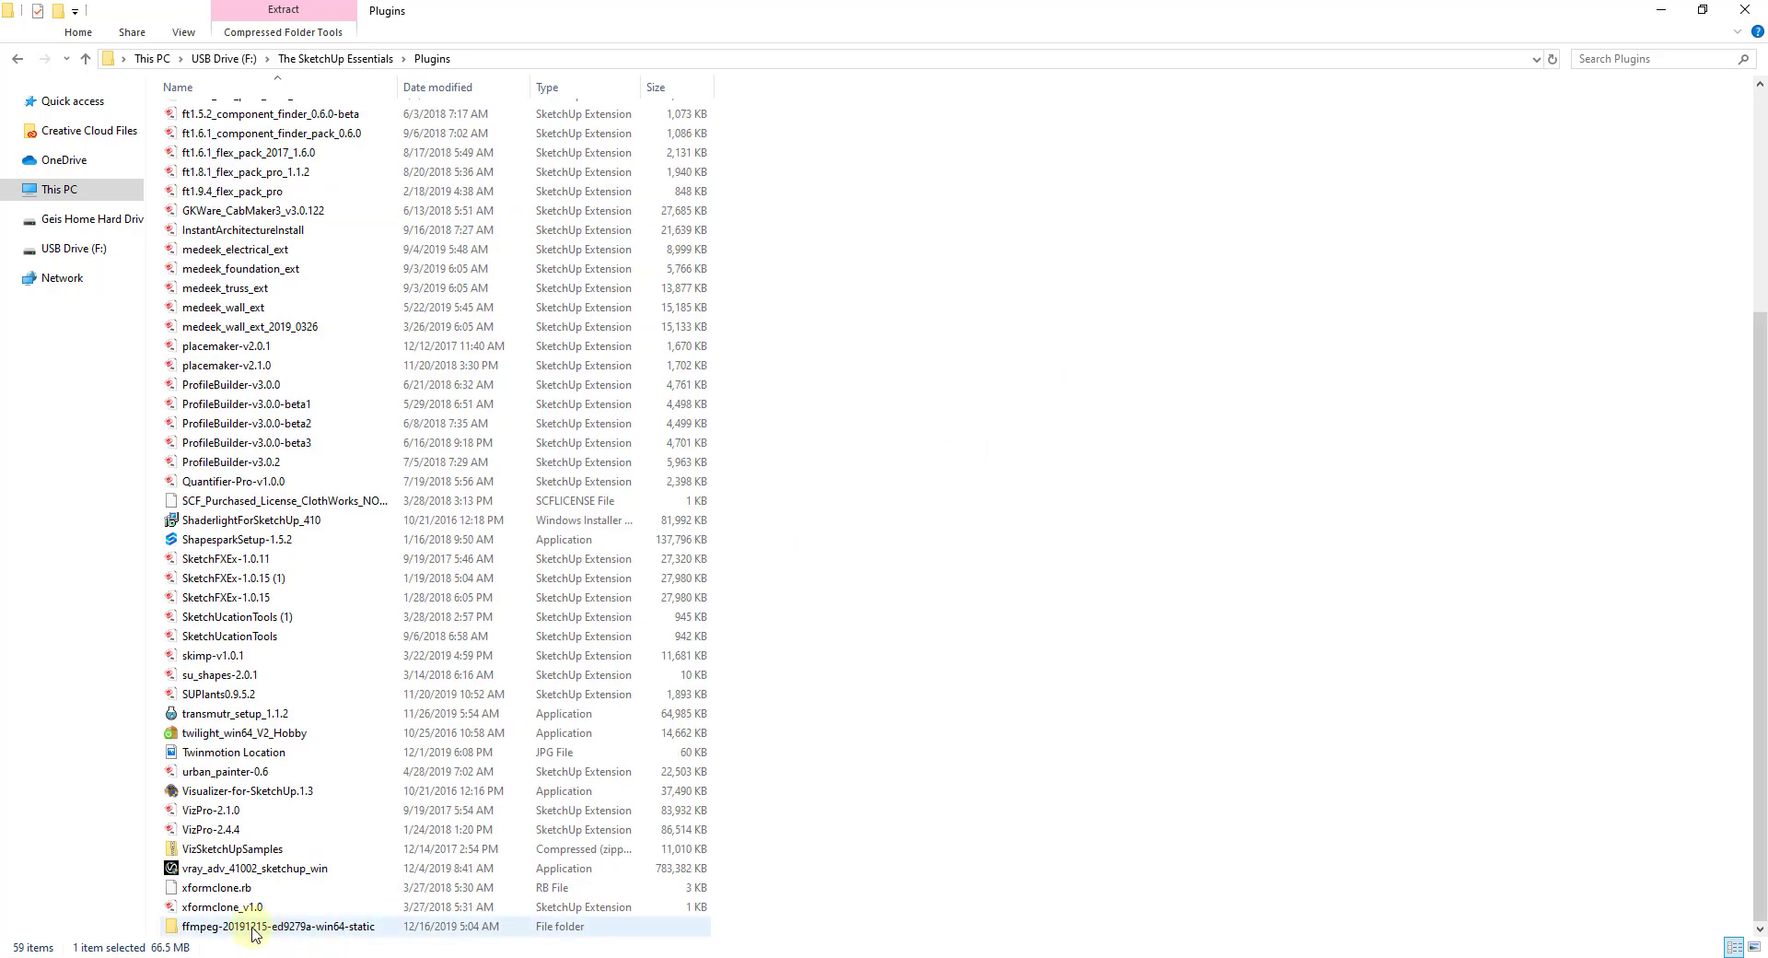
# Step: Open the bin subfolder inside the extracted ffmpeg-20191215-ed9279a-win64-static folder
pyautogui.doubleClick(255, 926)
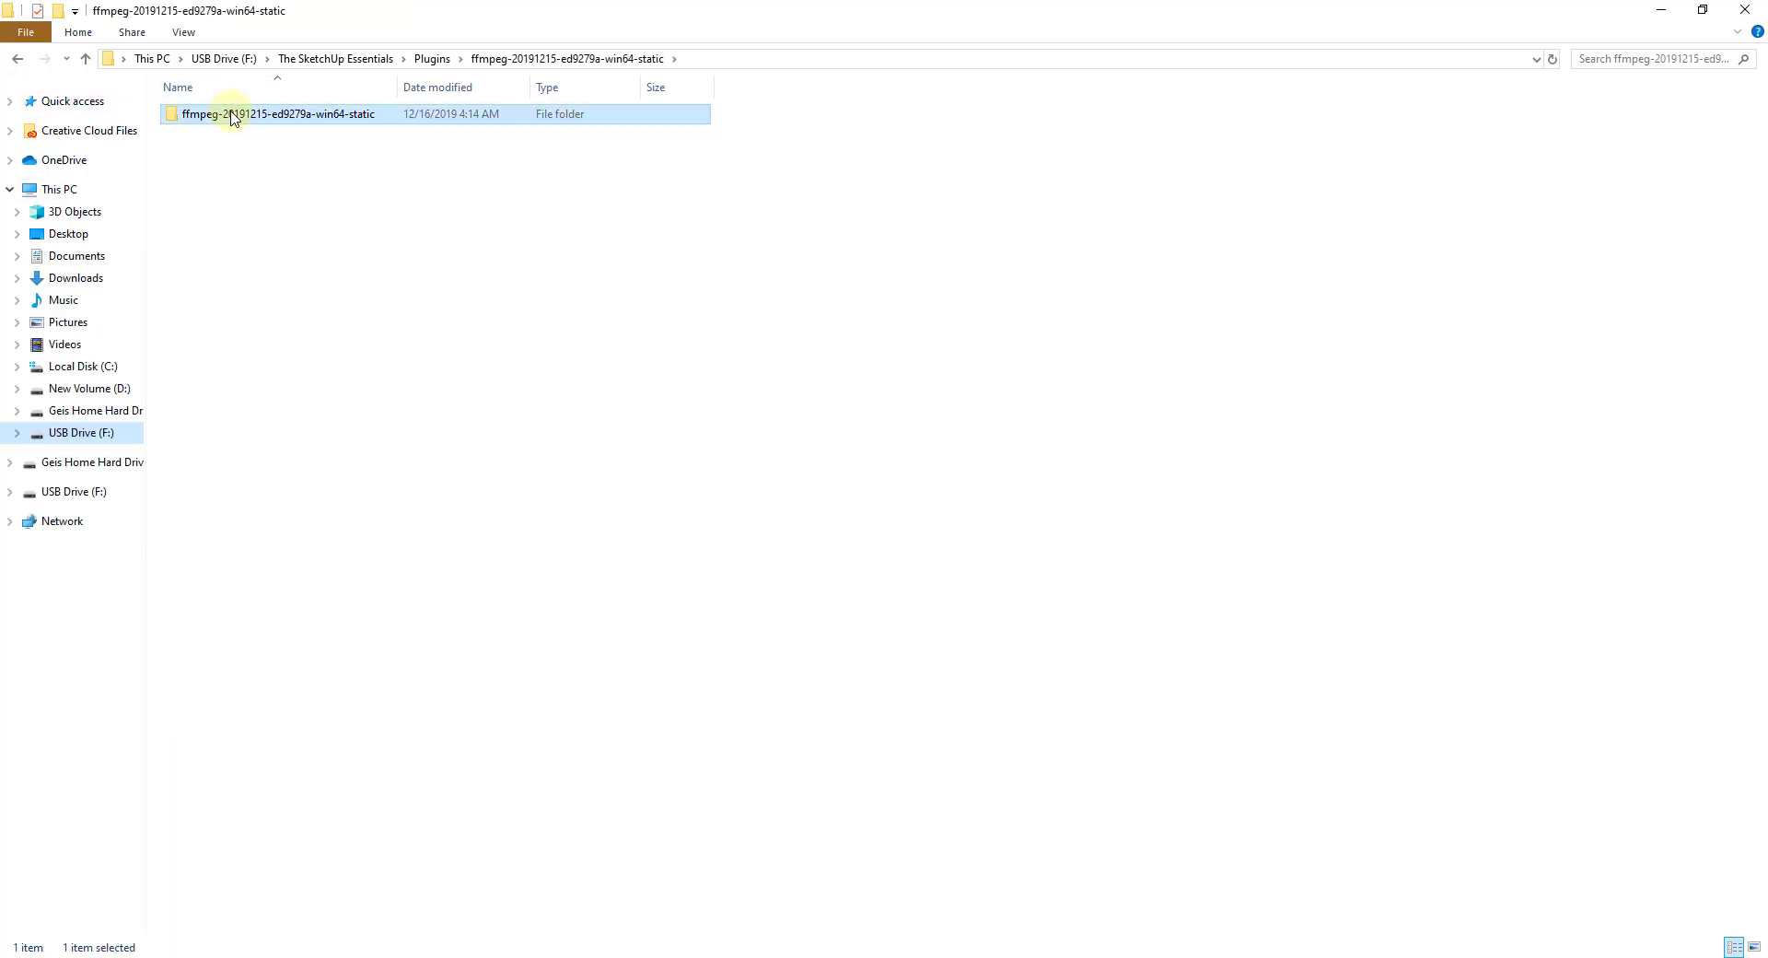
pyautogui.doubleClick(234, 114)
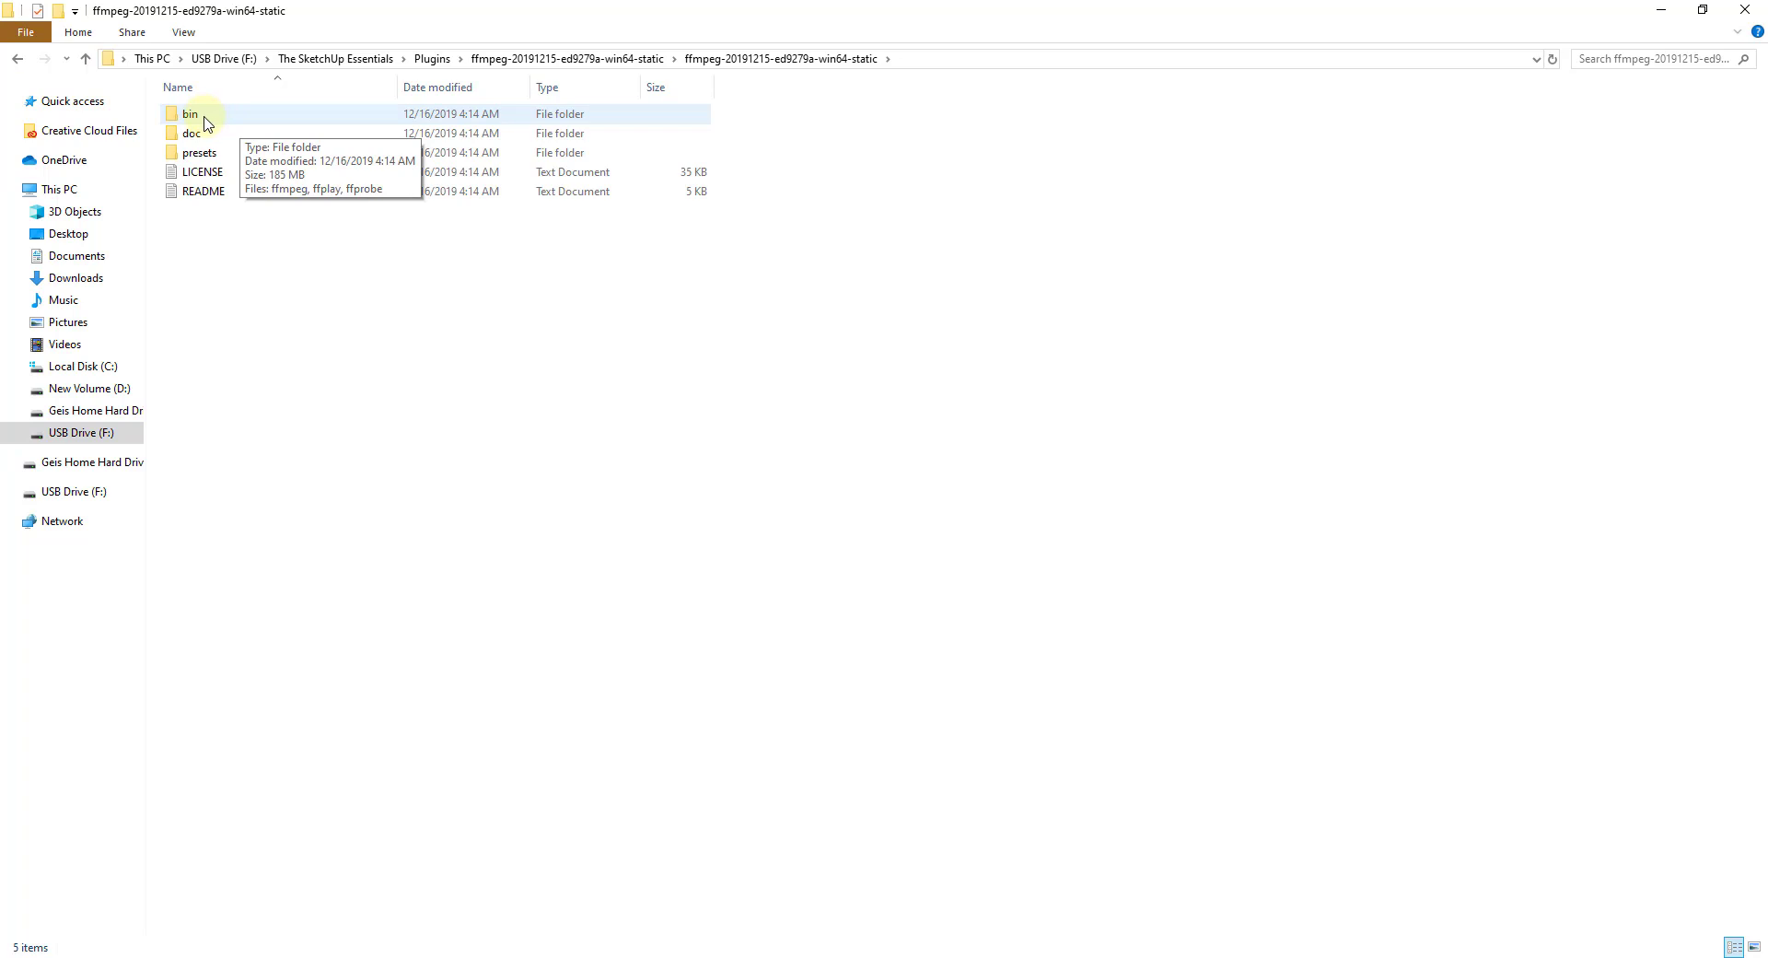
pyautogui.doubleClick(201, 114)
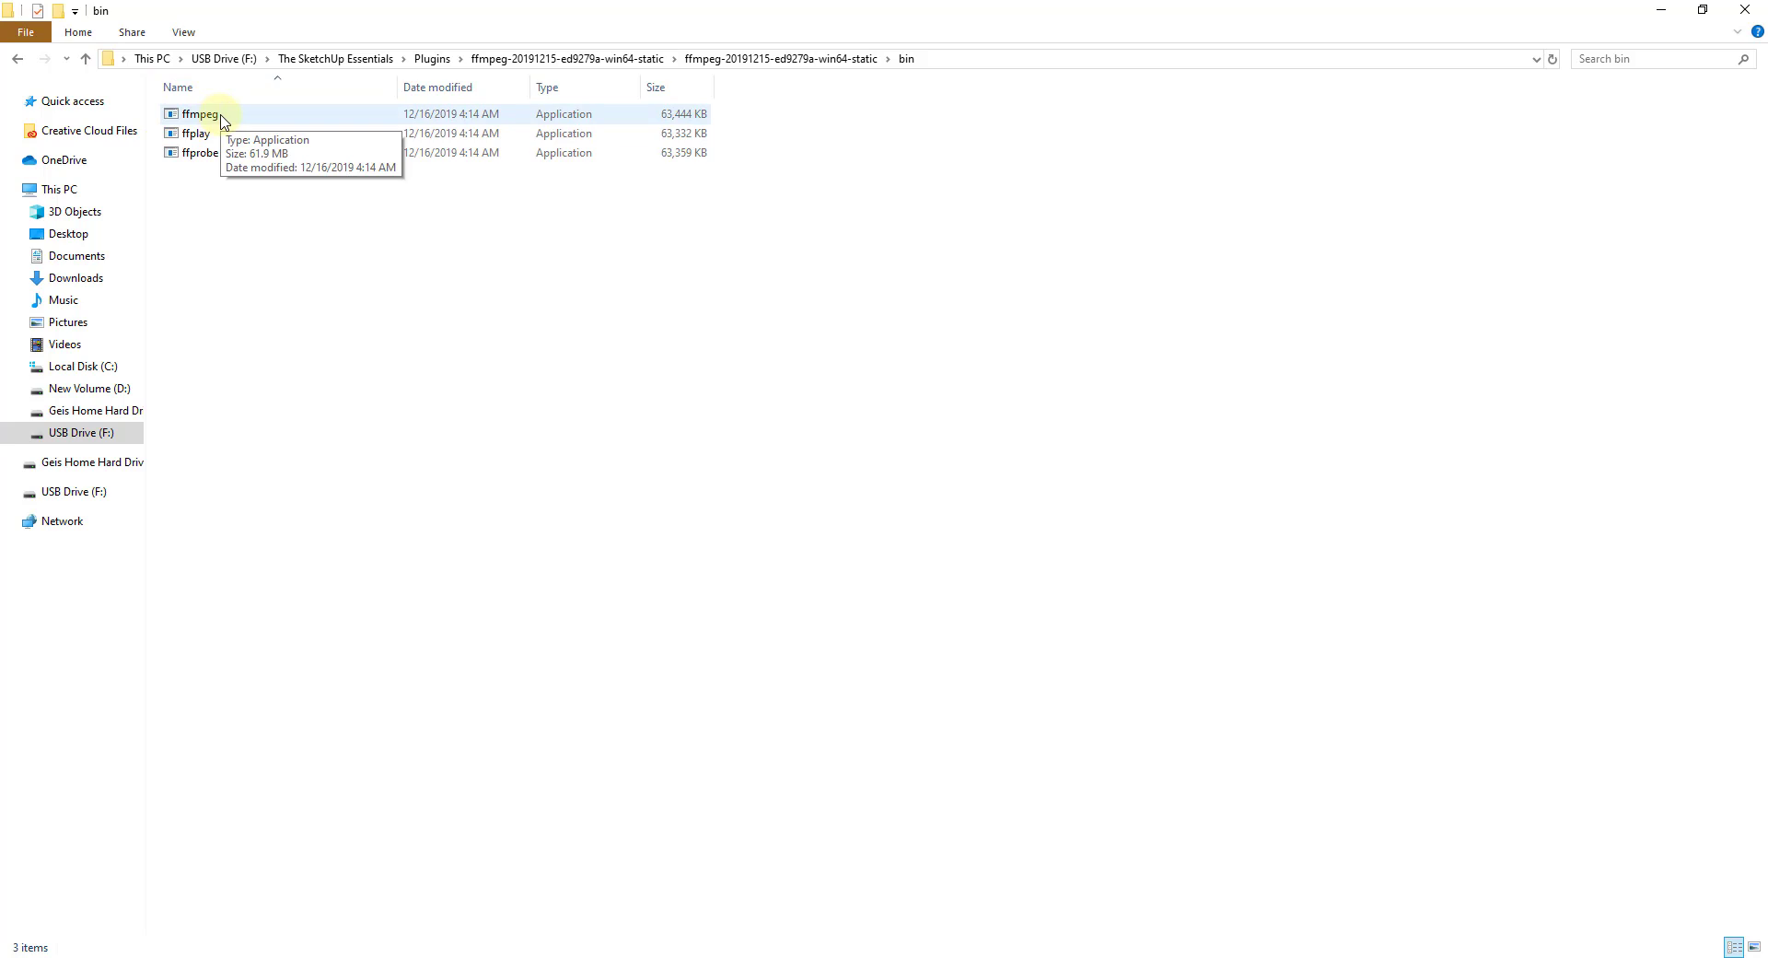
# Step: Copy the ffmpeg application file from the bin folder
pyautogui.rightClick(229, 120)
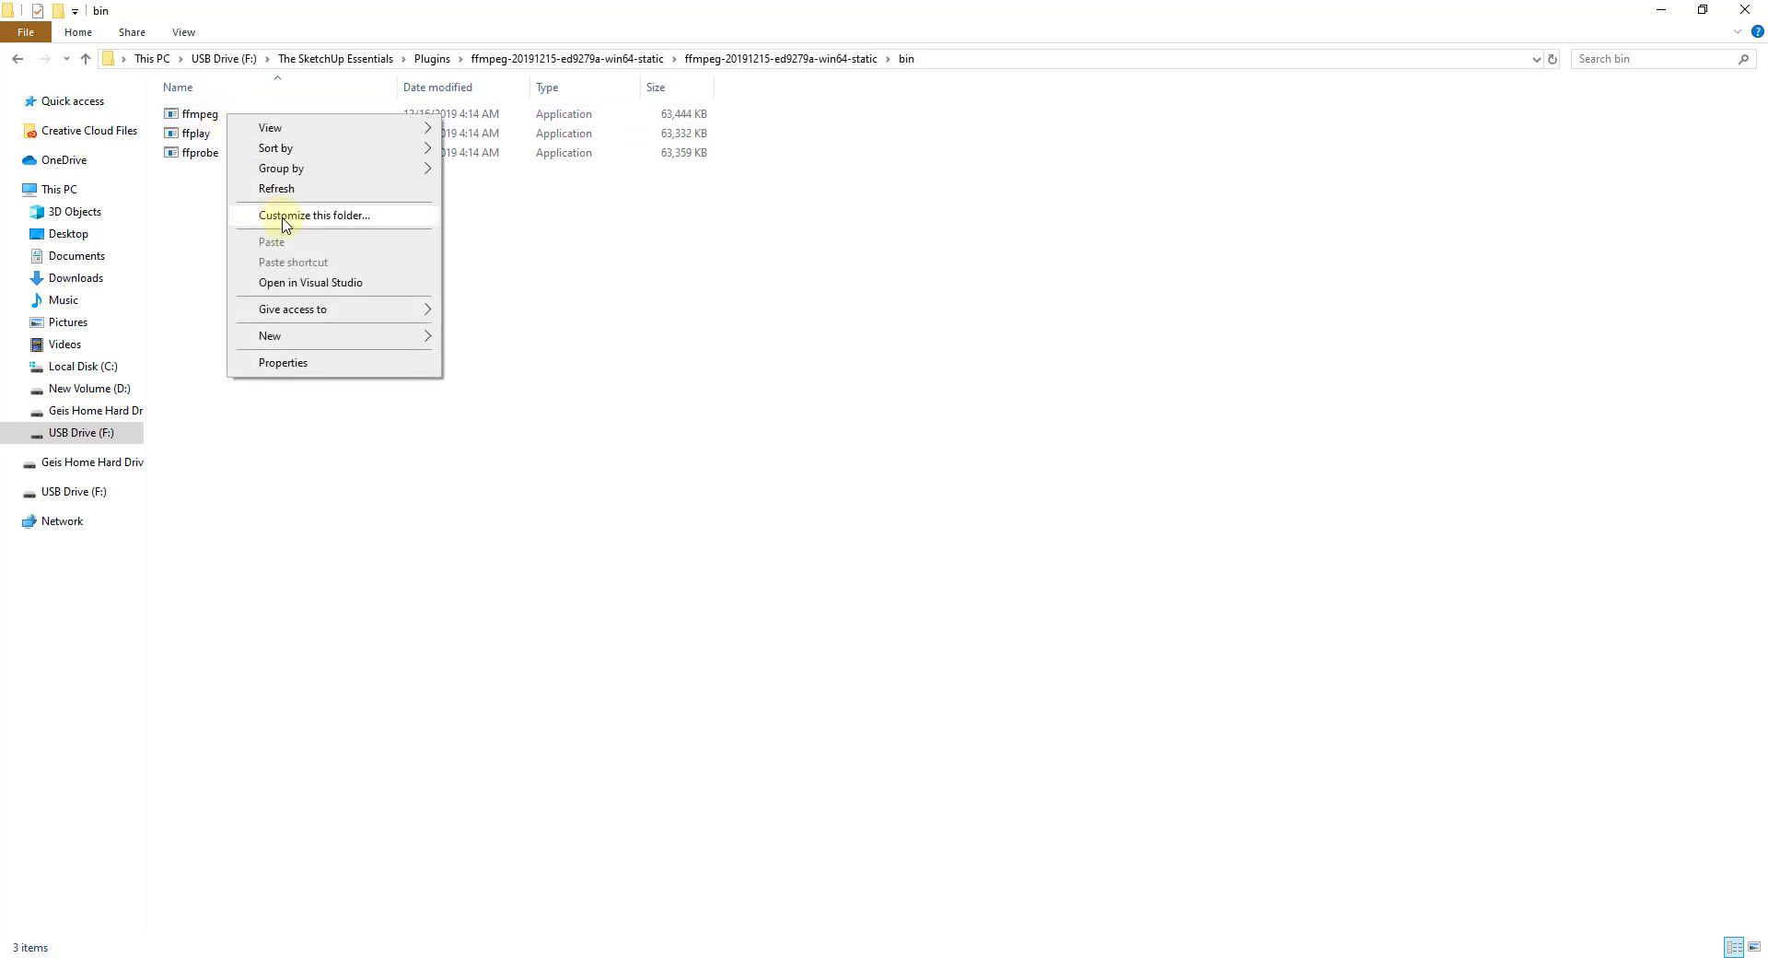
pyautogui.click(196, 113)
pyautogui.rightClick(196, 113)
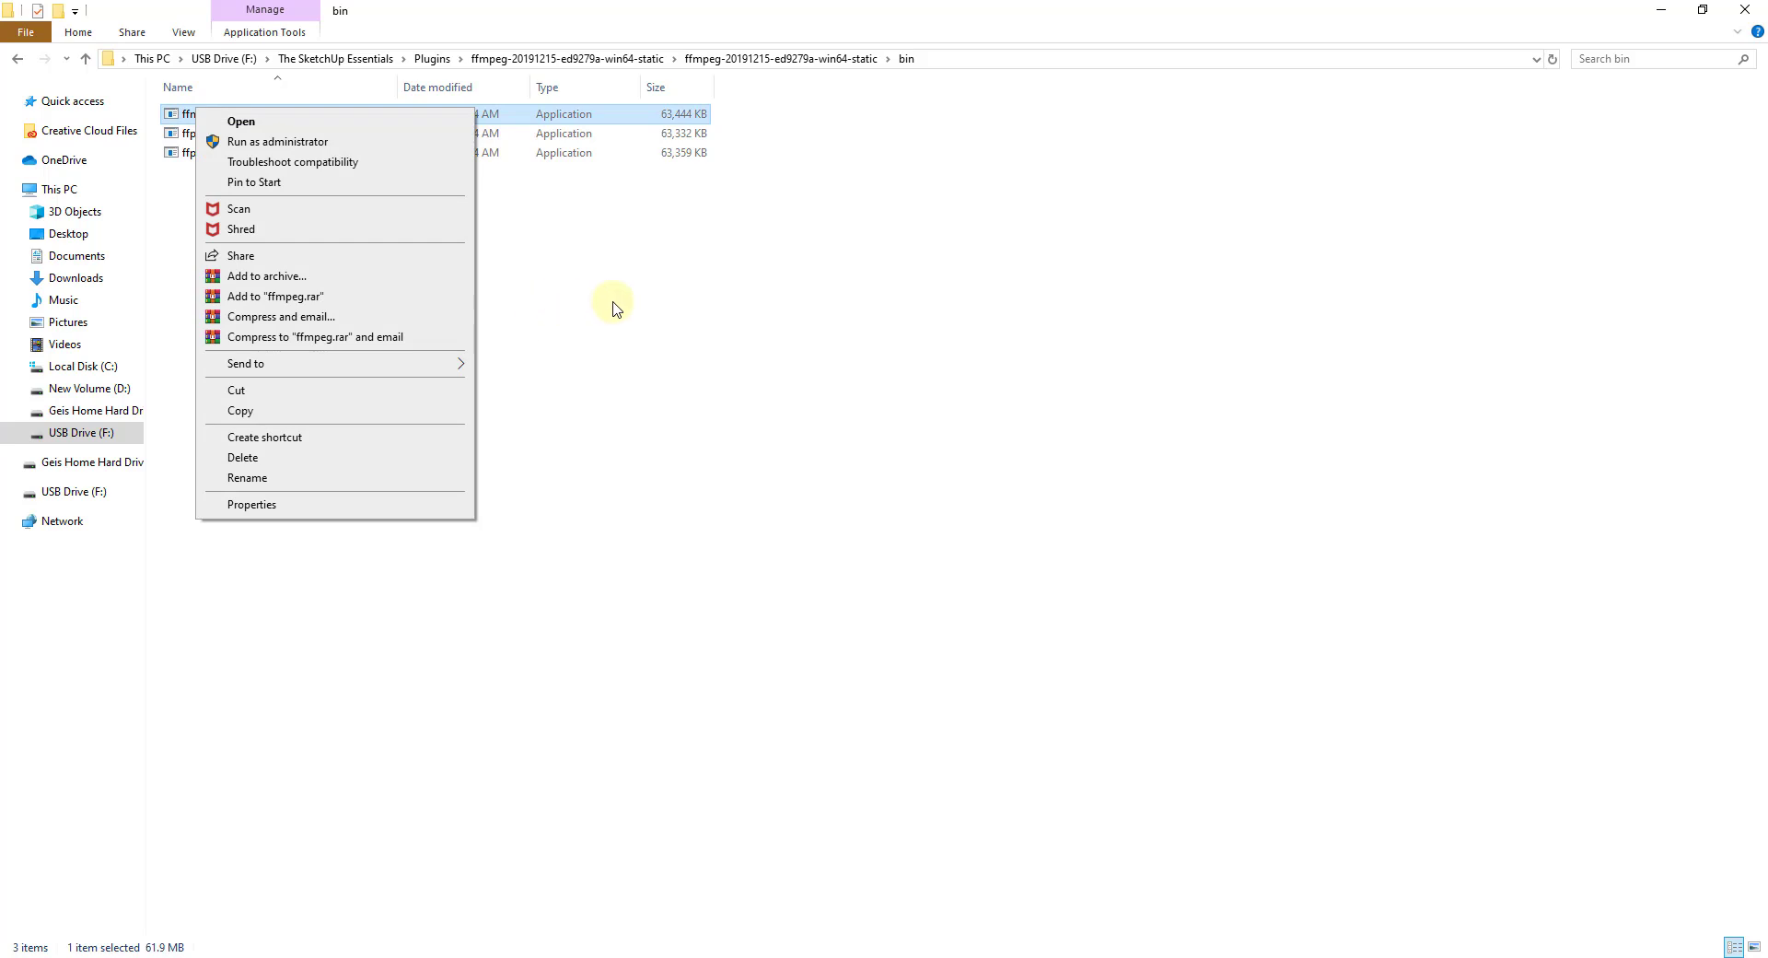
pyautogui.click(675, 315)
pyautogui.click(674, 316)
pyautogui.rightClick(189, 111)
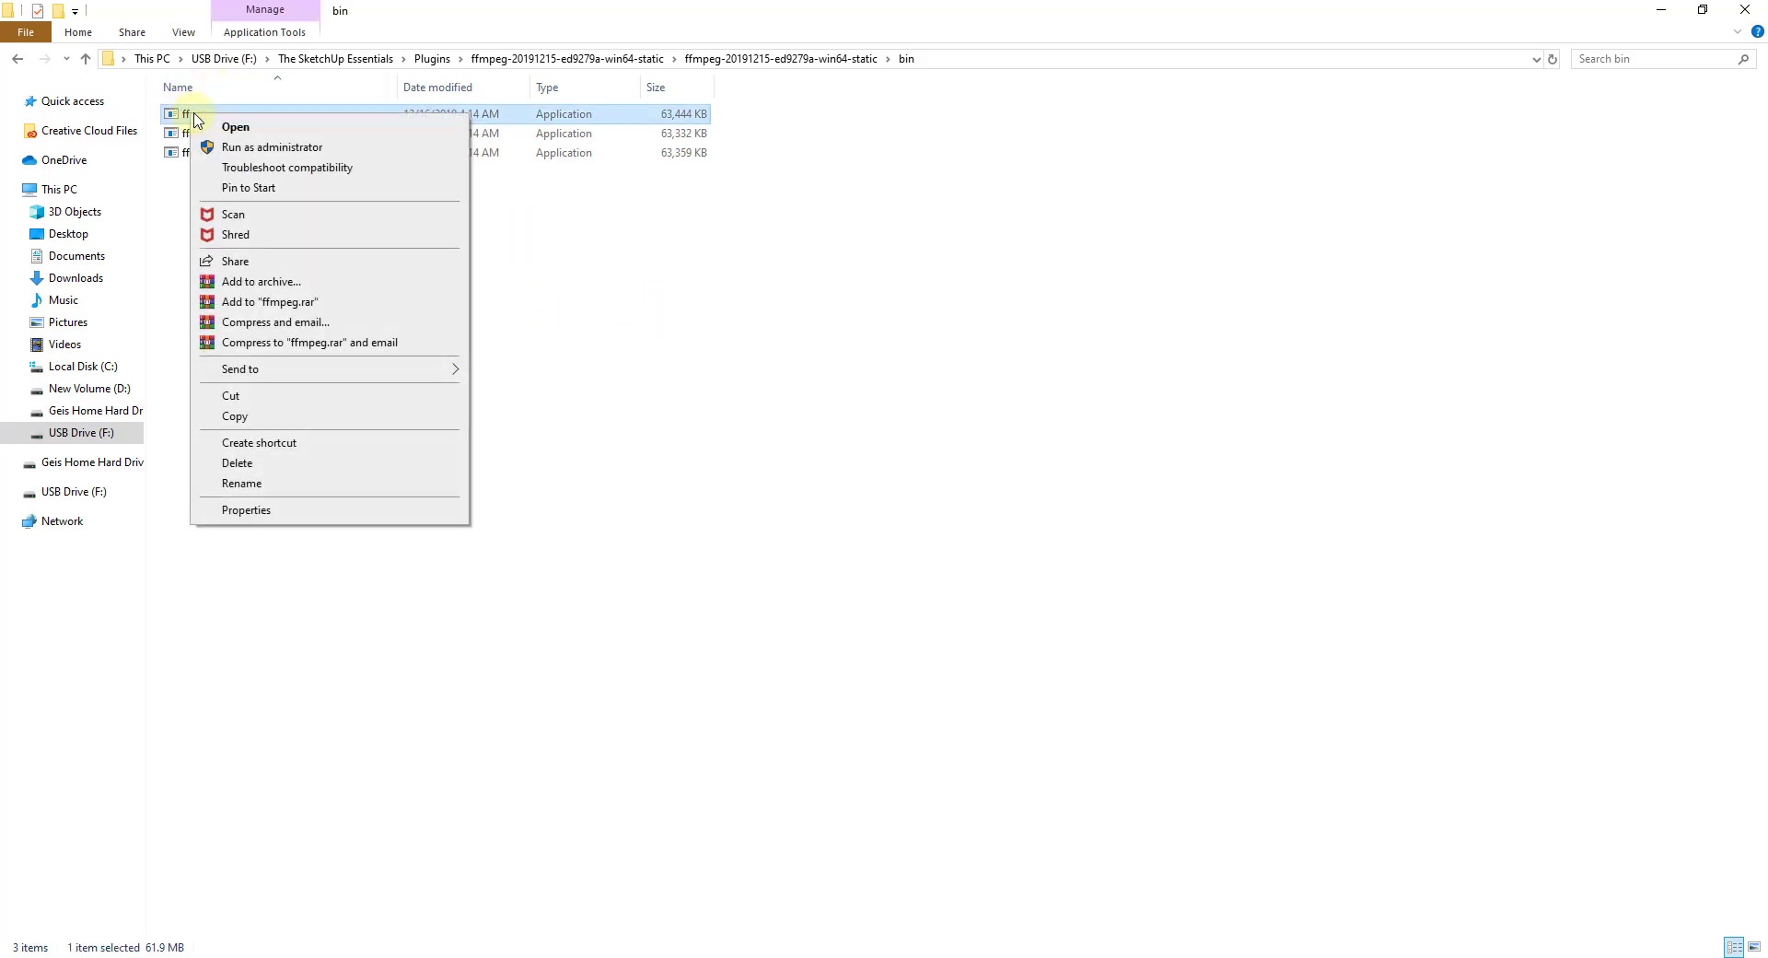
pyautogui.click(257, 415)
# Step: Switch to the AppData SketchUp folder window and open the SketchUp 2019 version's SketchUp\Plugins folder
pyautogui.hotkey('alt', 'Tab')
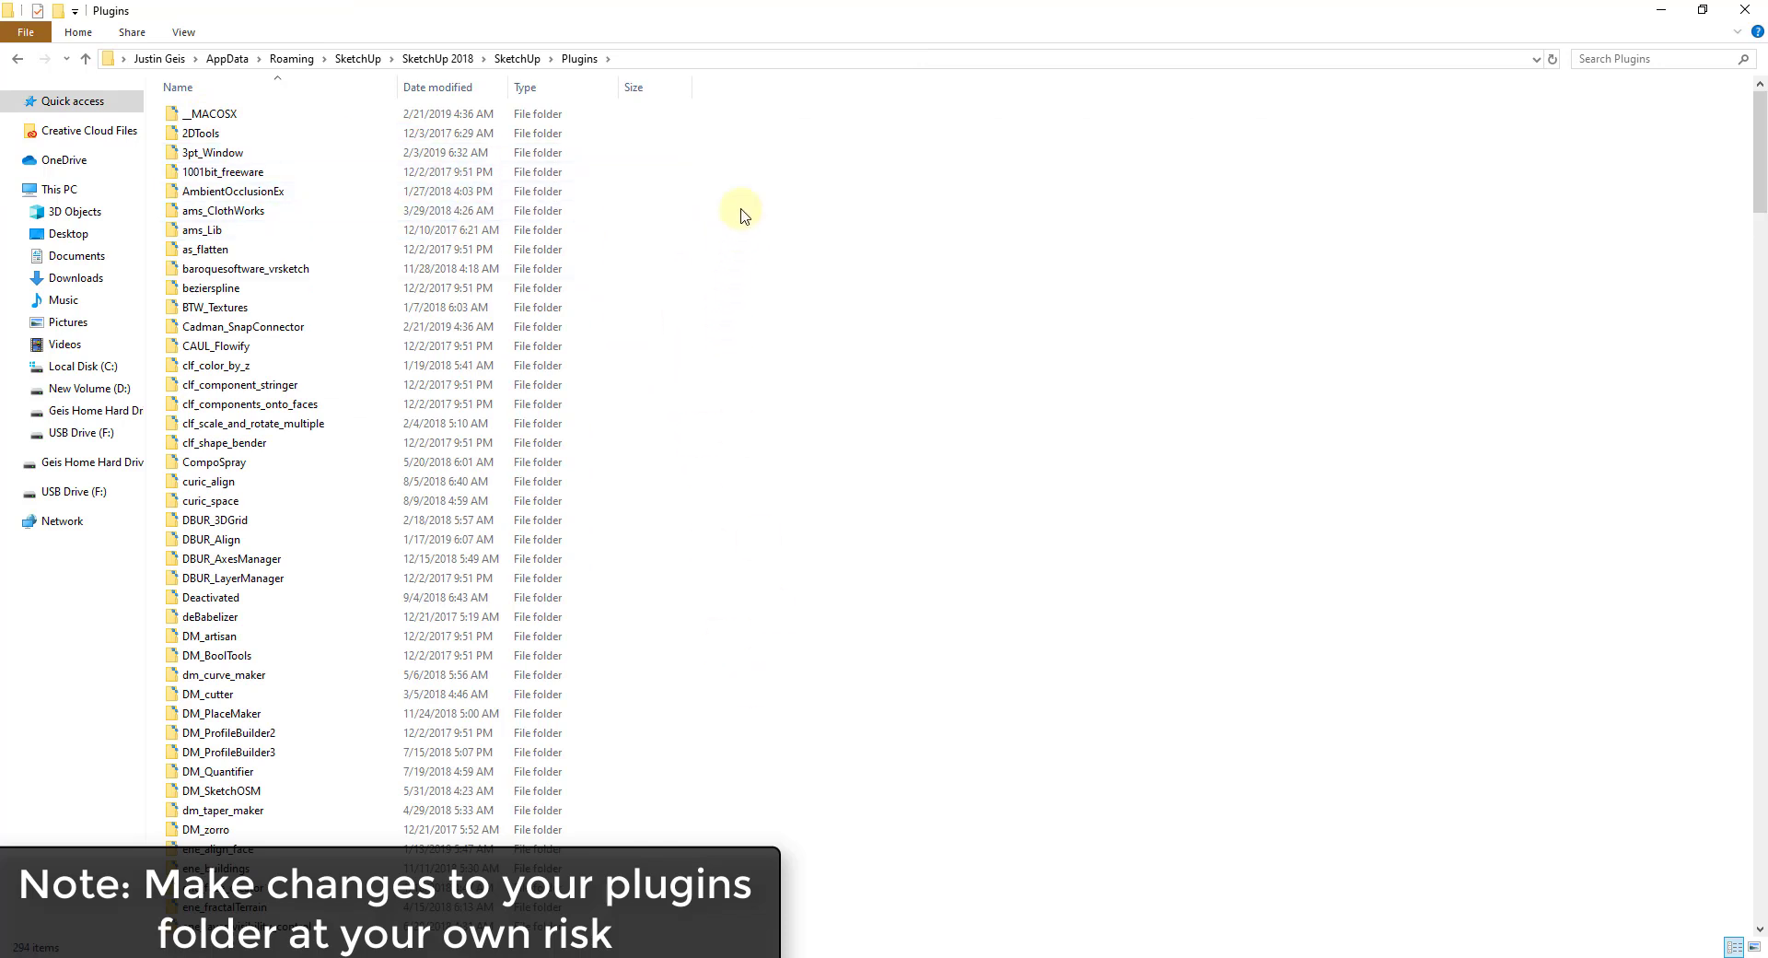
pyautogui.click(357, 58)
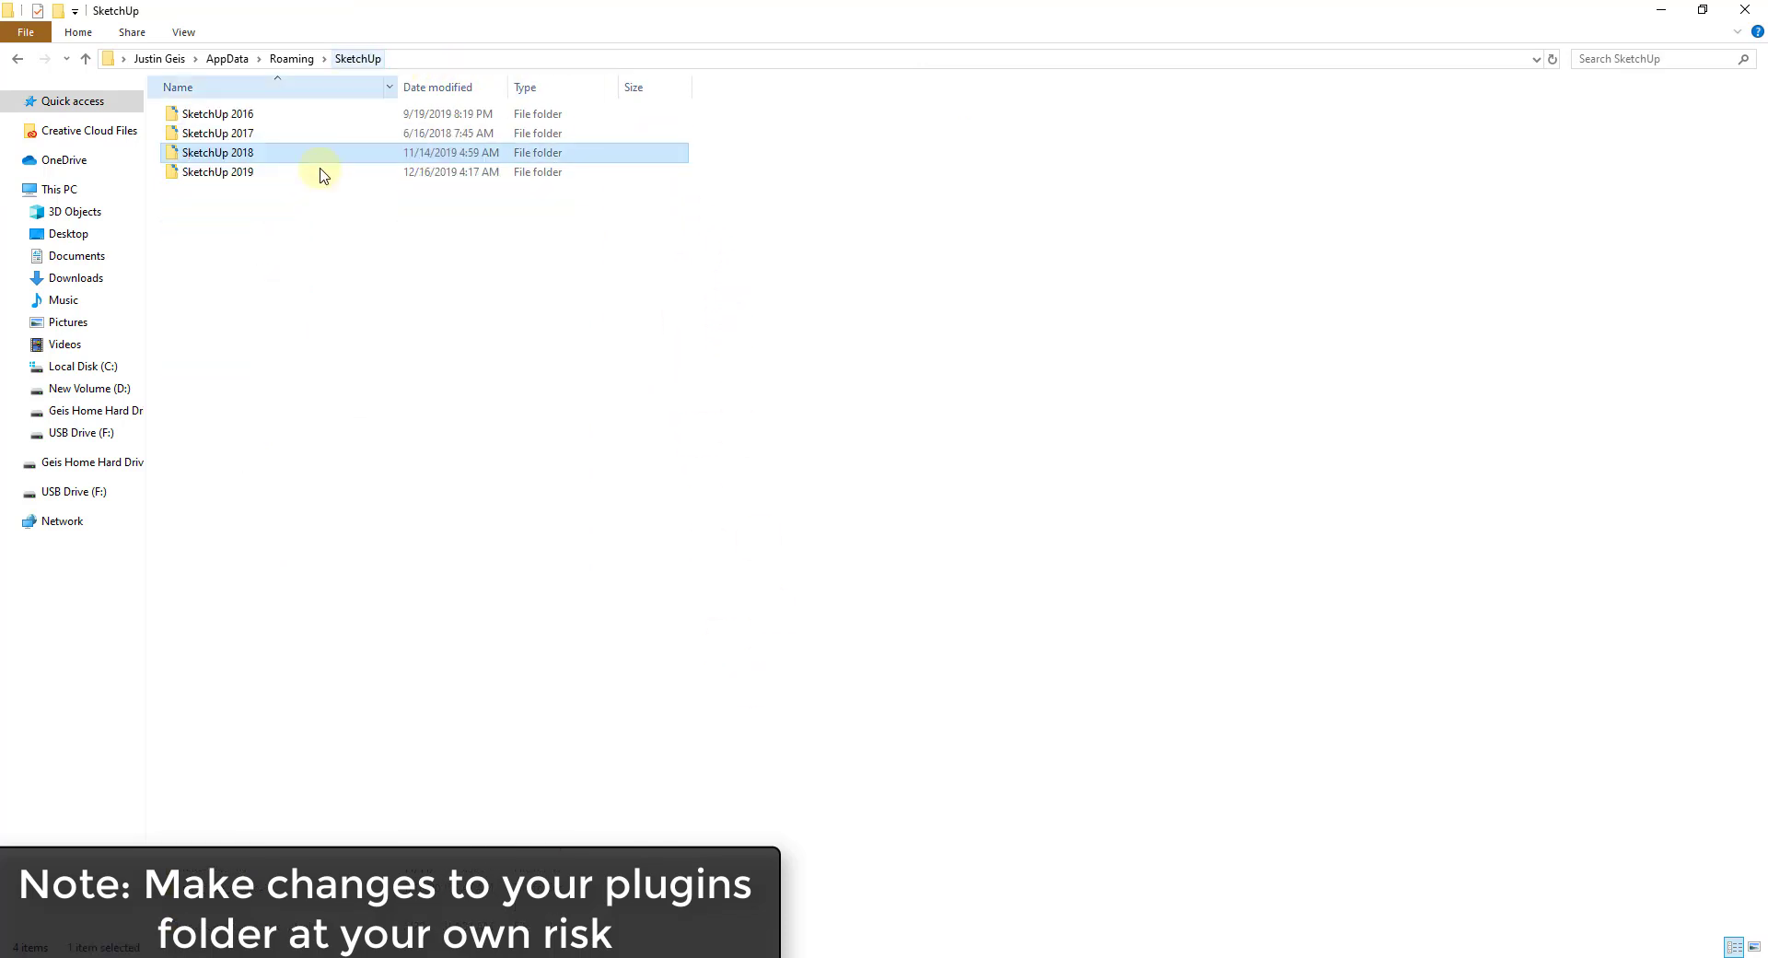
pyautogui.doubleClick(221, 172)
pyautogui.doubleClick(198, 134)
pyautogui.click(201, 191)
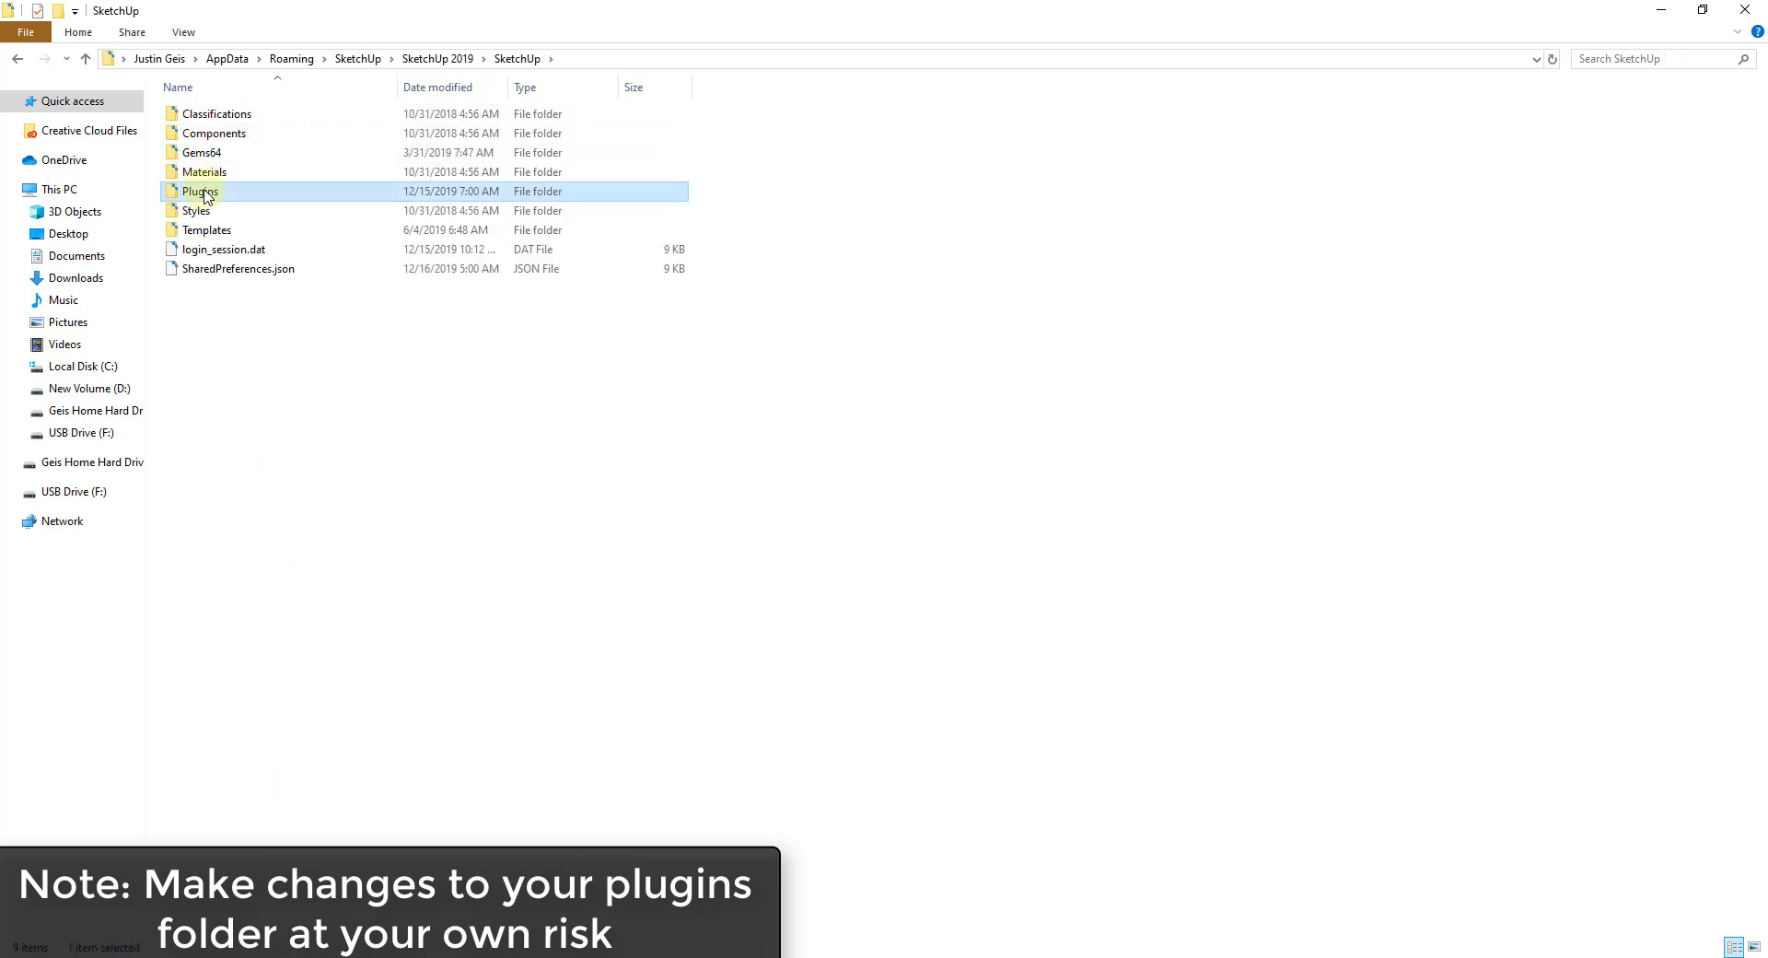
pyautogui.doubleClick(201, 192)
# Step: Paste the copied ffmpeg application into the SketchUp 2019 Plugins folder
pyautogui.scroll(-20, 792, 553)
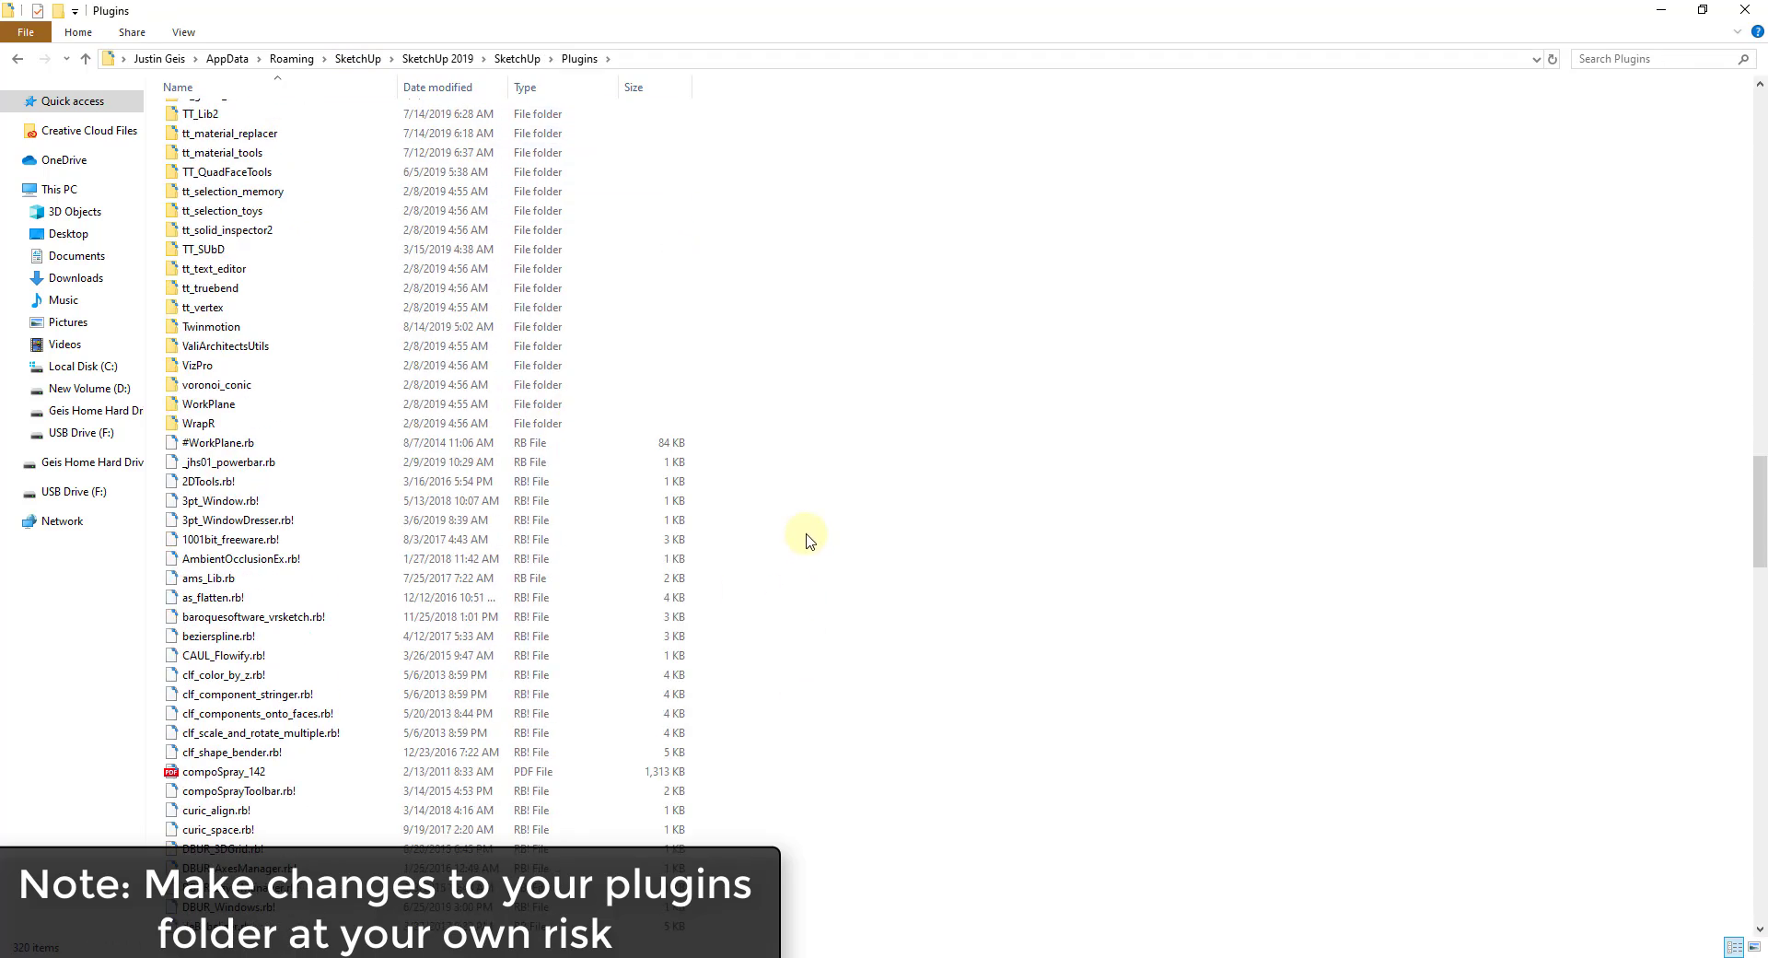
pyautogui.scroll(-9, 829, 534)
pyautogui.rightClick(853, 394)
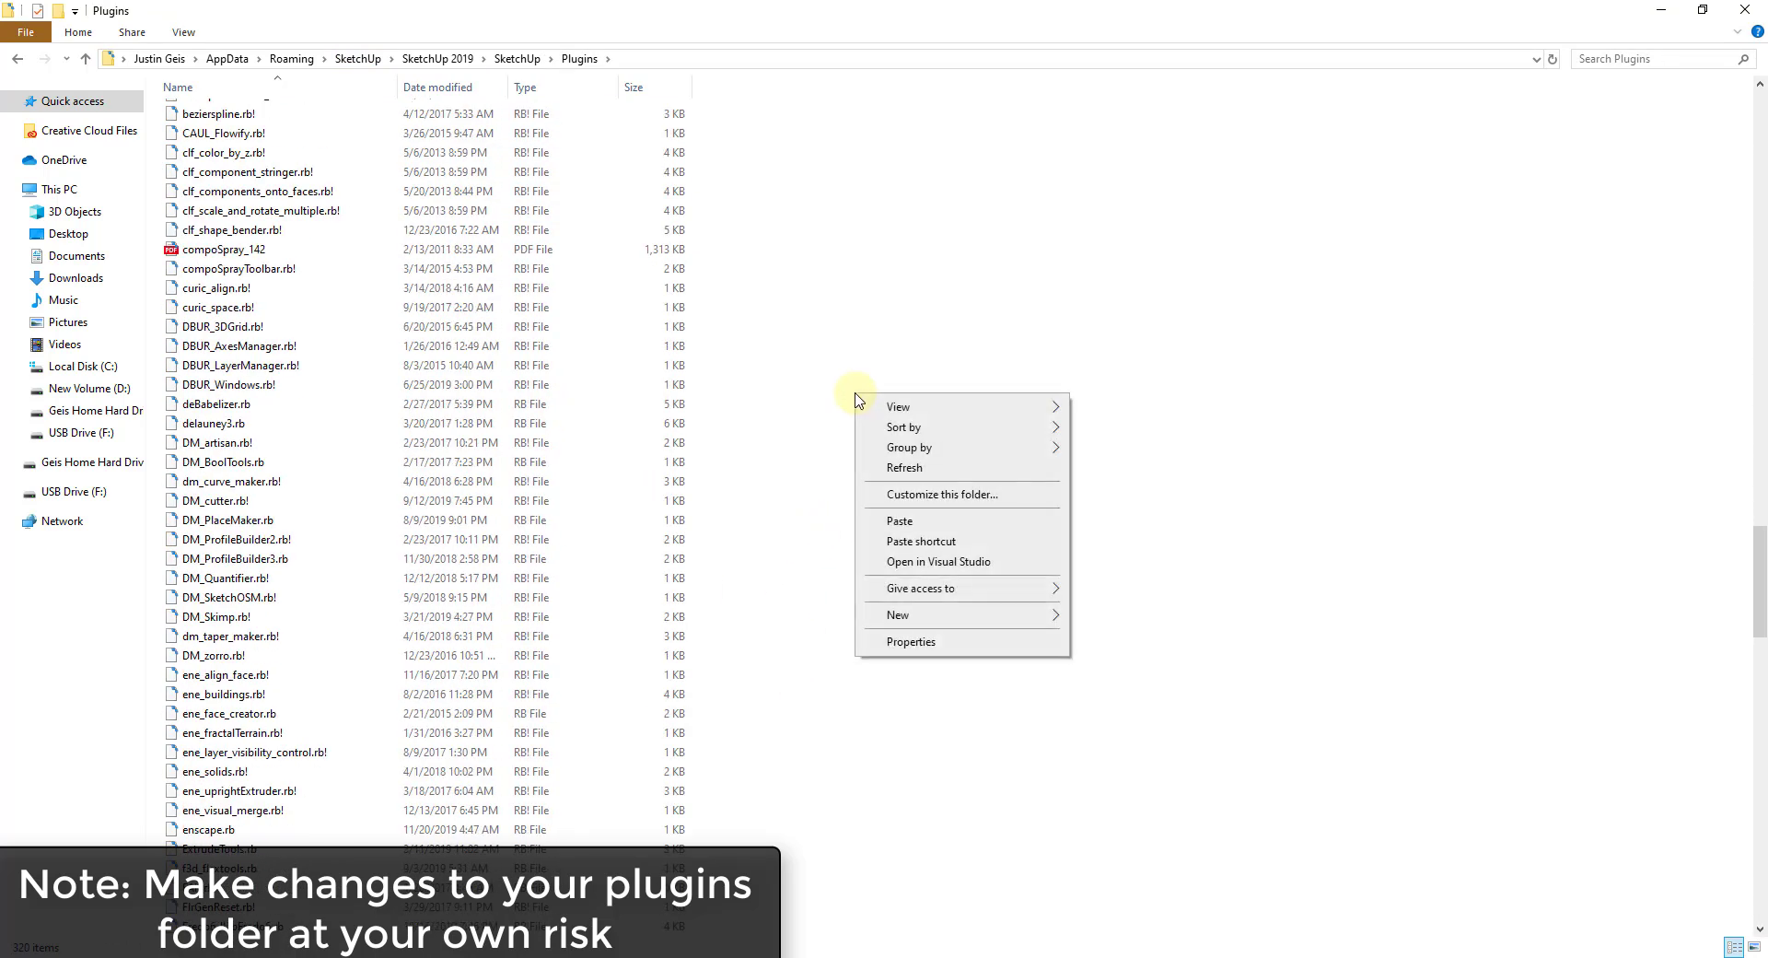
pyautogui.click(900, 521)
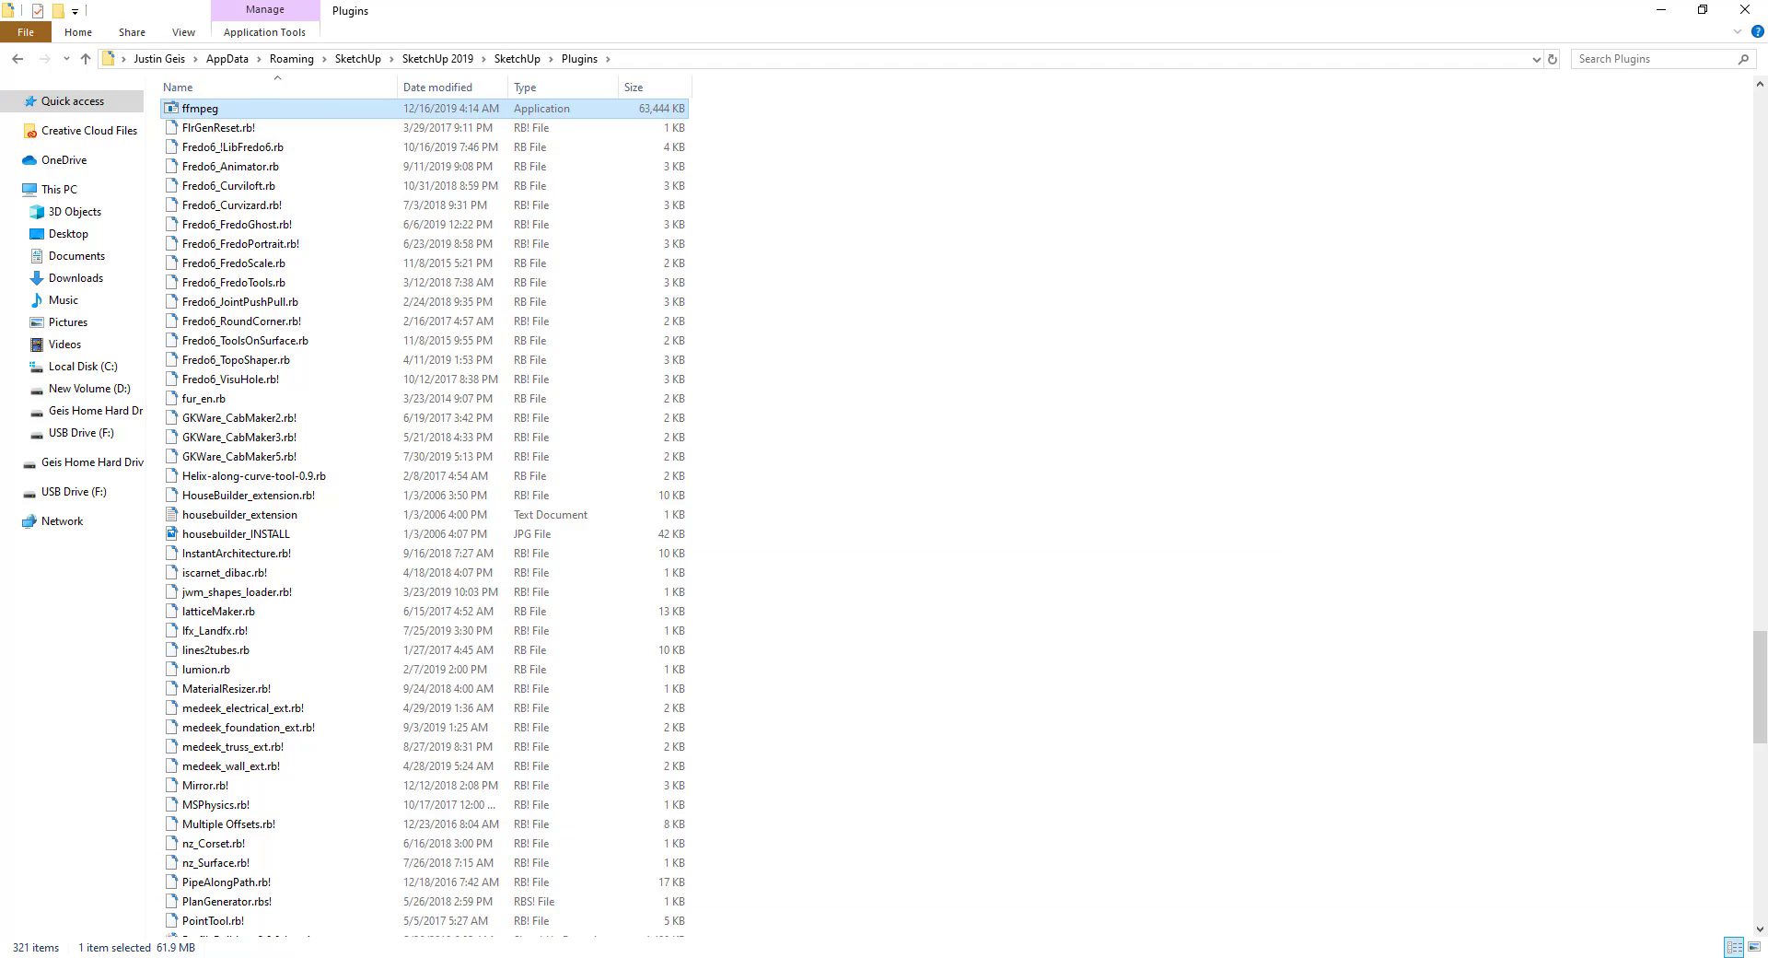
# Step: Review the FFmpeg instructions PDF in Chrome, covering the download, the permitted ffmpeg.exe locations and locating FFmpeg within Animator
pyautogui.click(1235, 954)
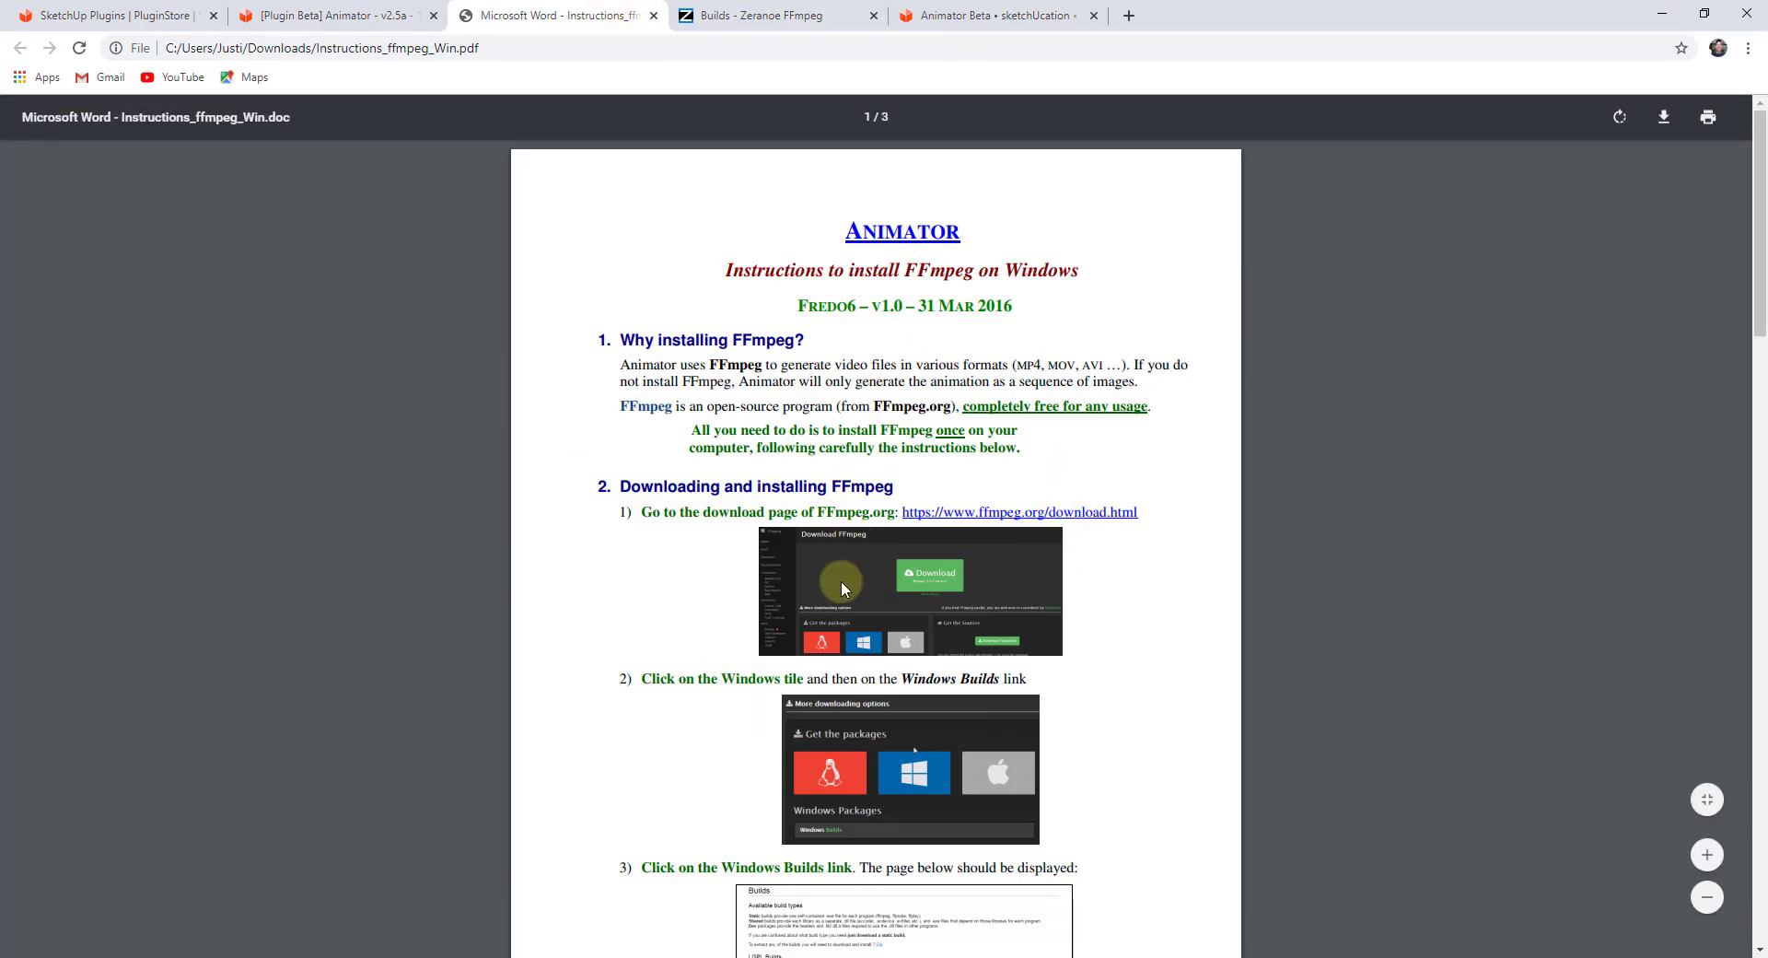
pyautogui.scroll(-10, 958, 461)
pyautogui.scroll(-10, 956, 325)
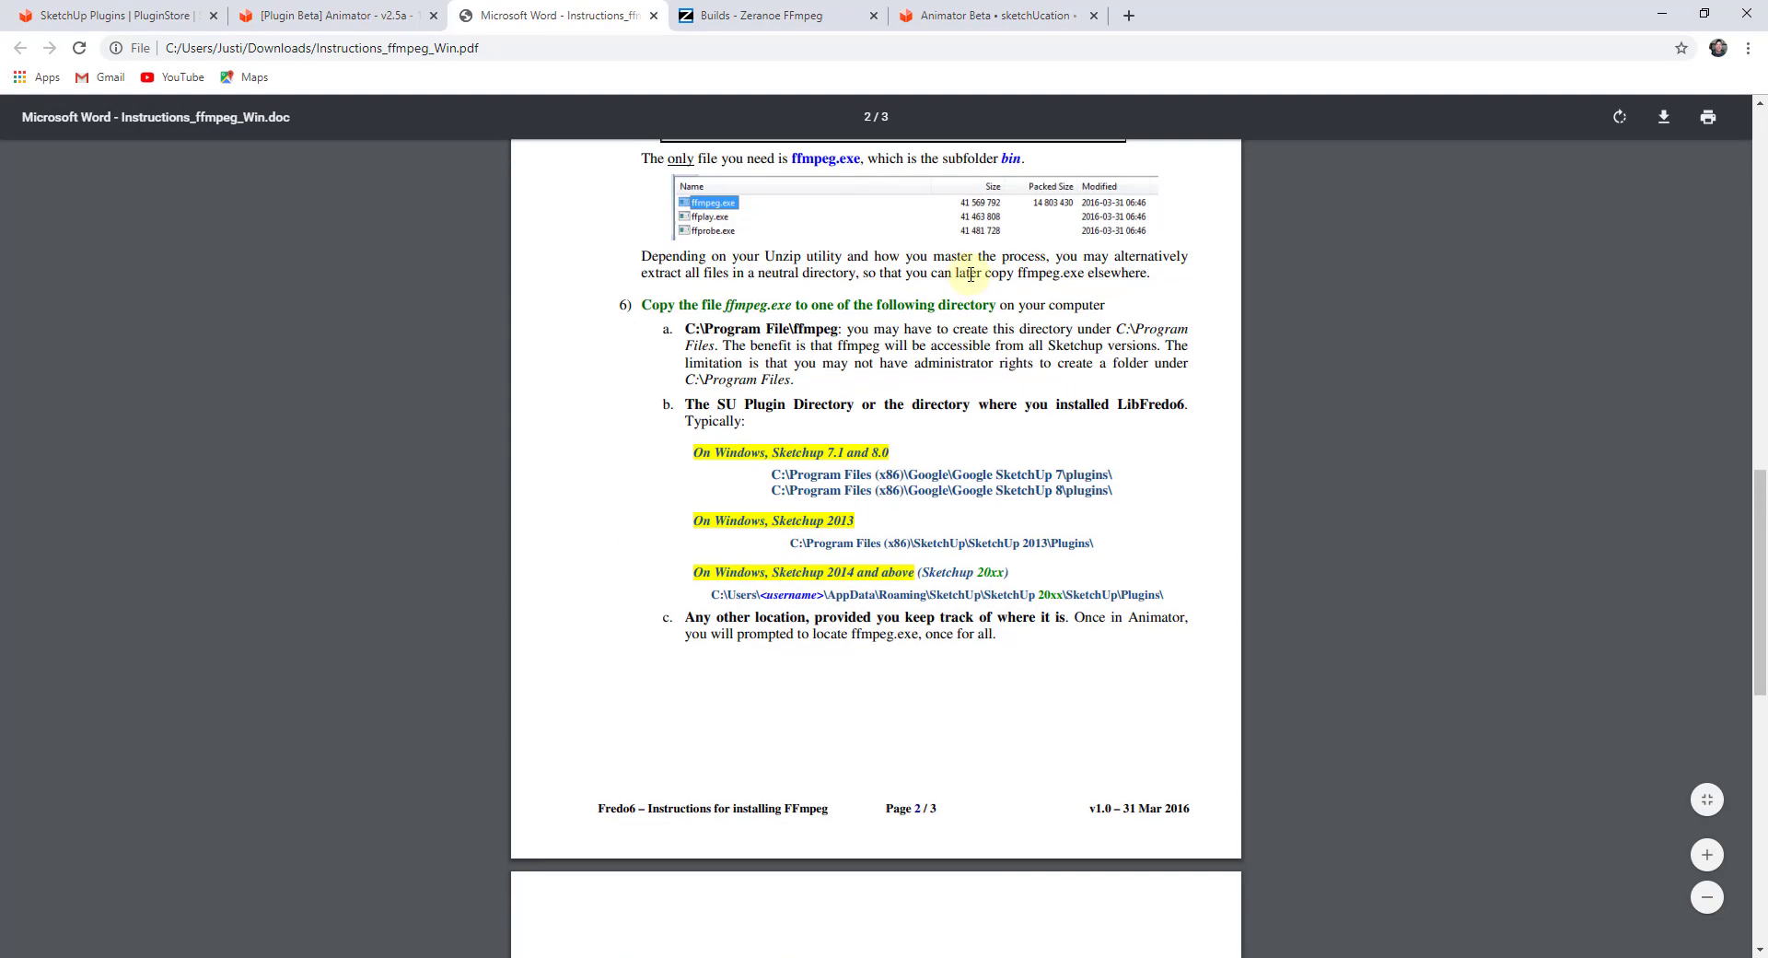
pyautogui.scroll(-3, 994, 293)
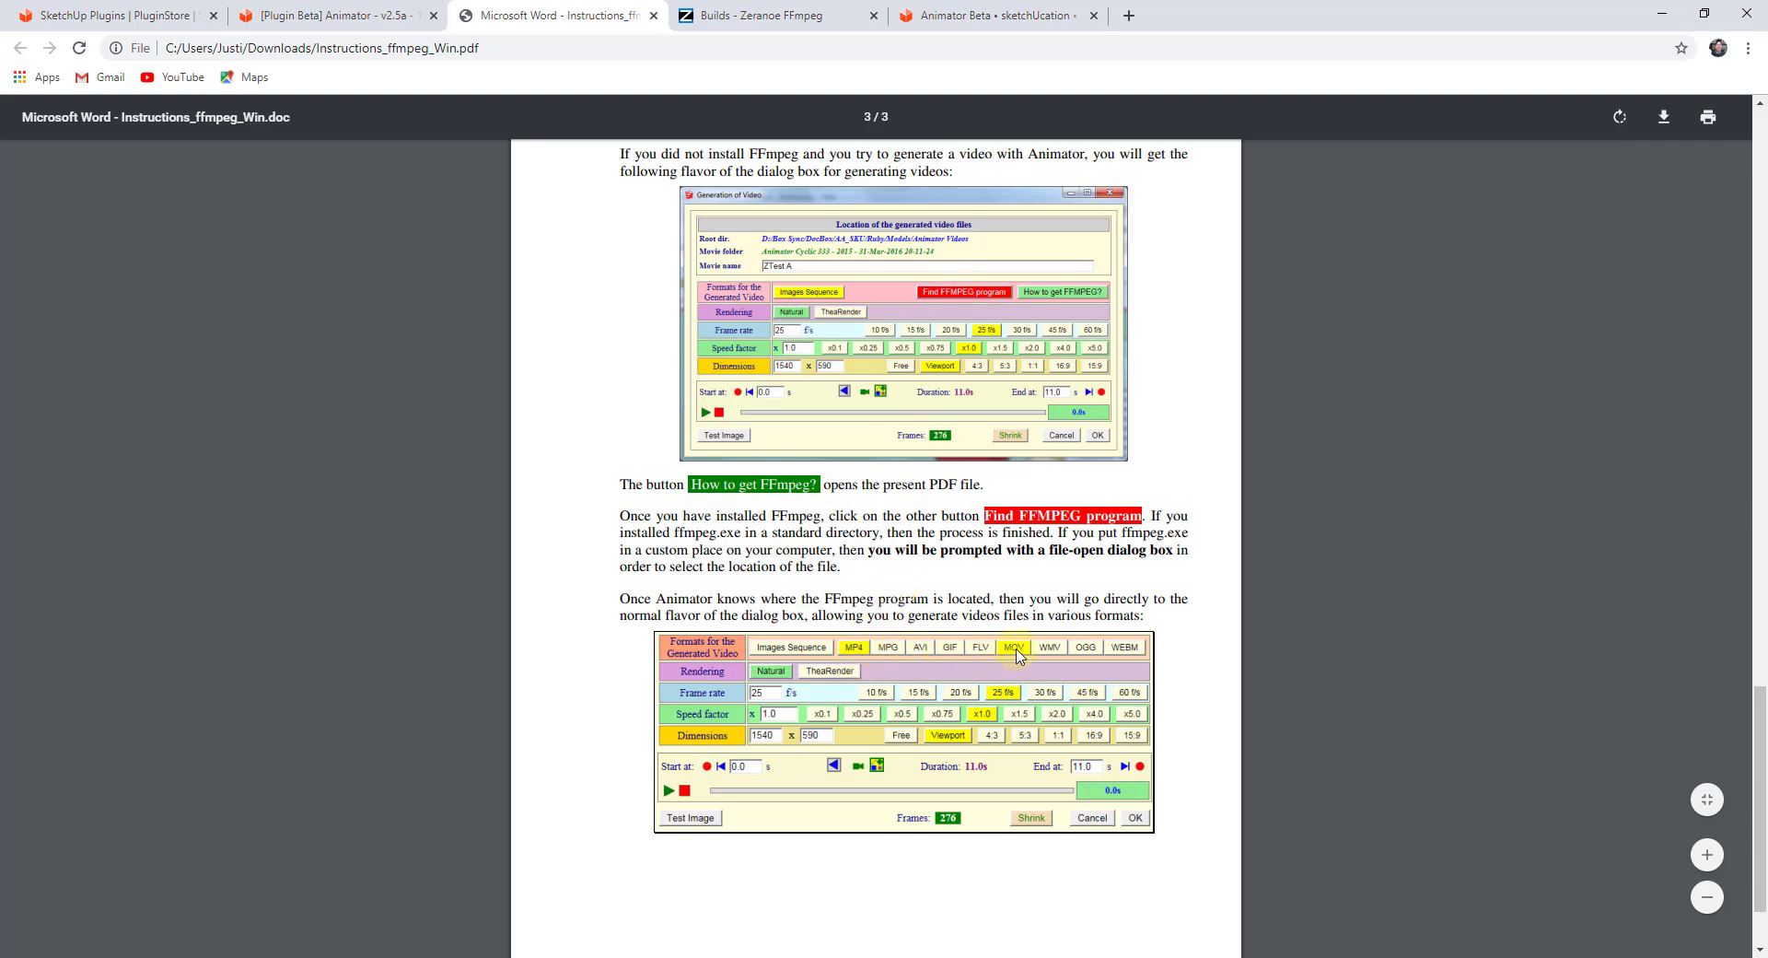
pyautogui.scroll(-1, 1069, 636)
pyautogui.scroll(18, 1053, 571)
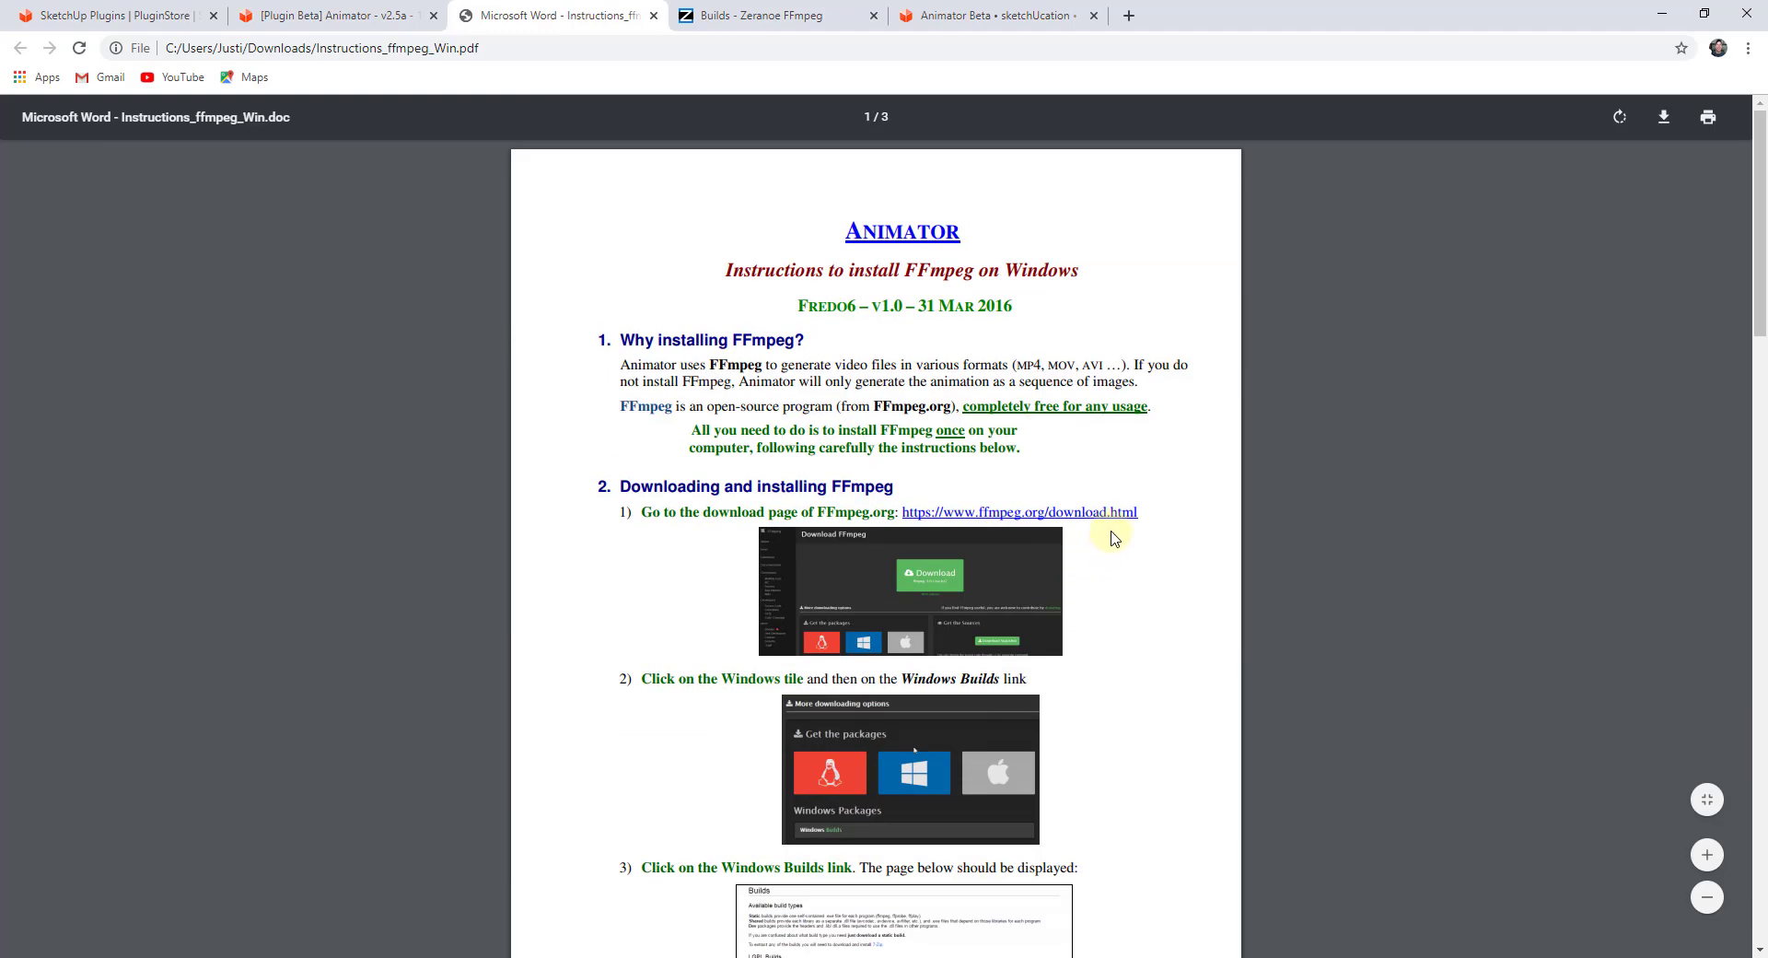
pyautogui.scroll(-16, 1165, 378)
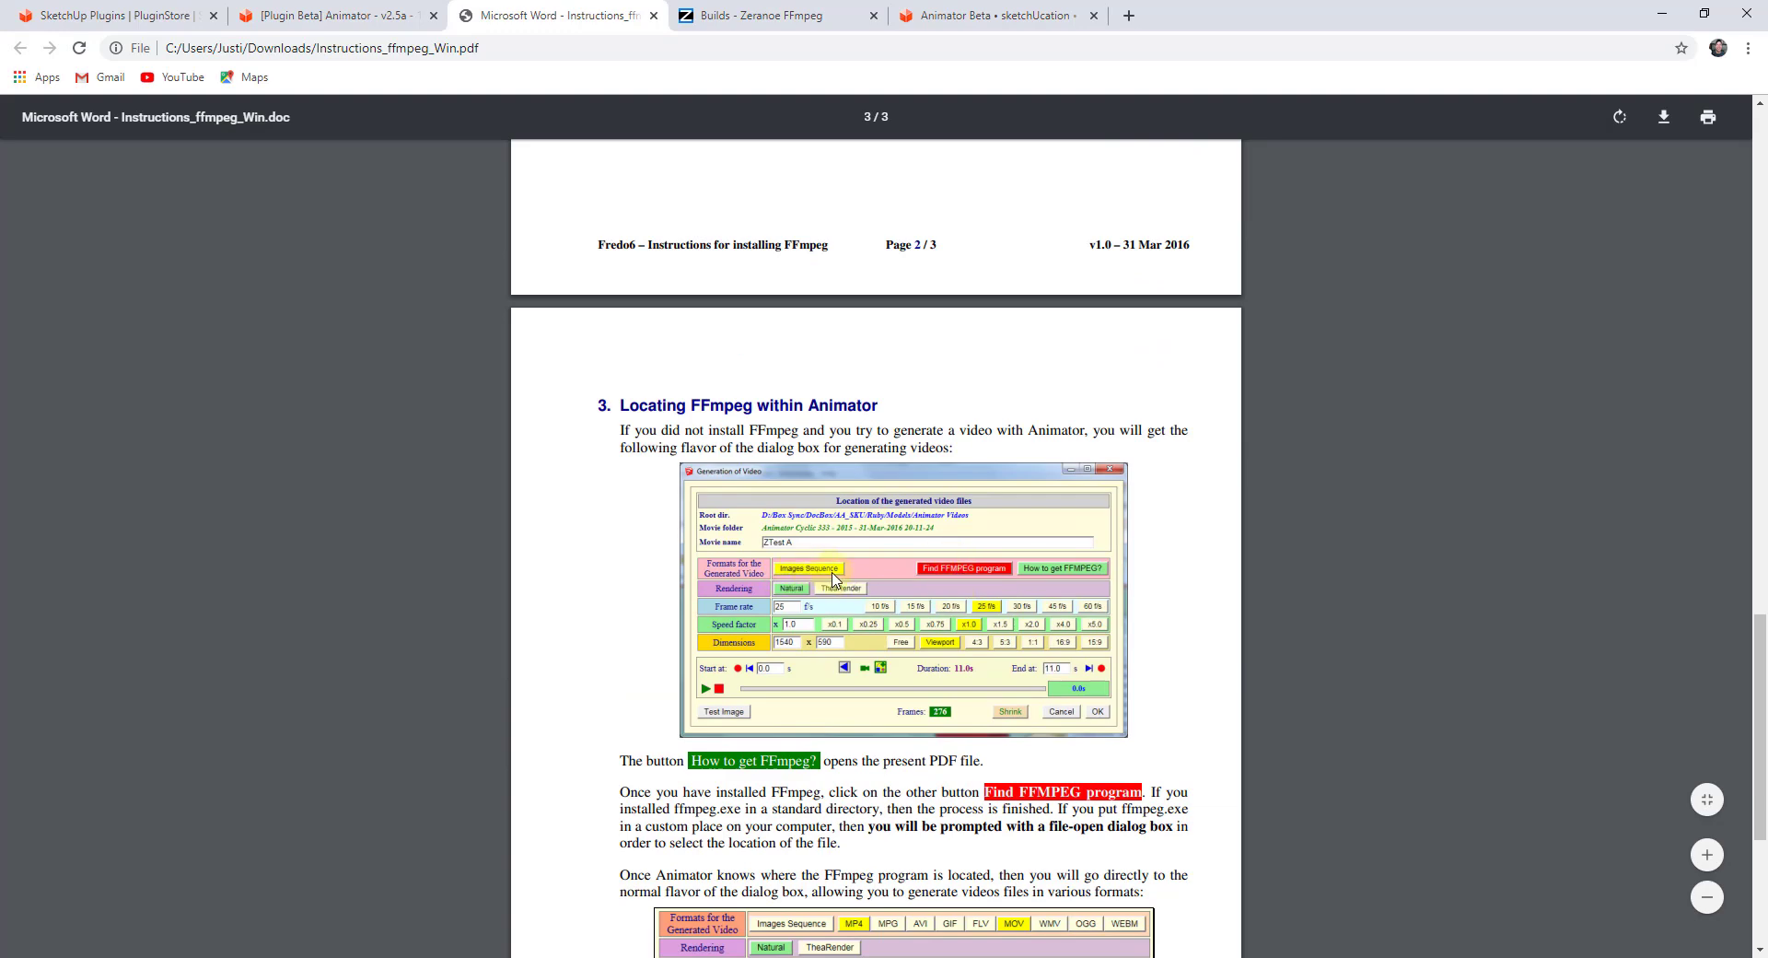
pyautogui.scroll(15, 834, 575)
pyautogui.scroll(-5, 719, 418)
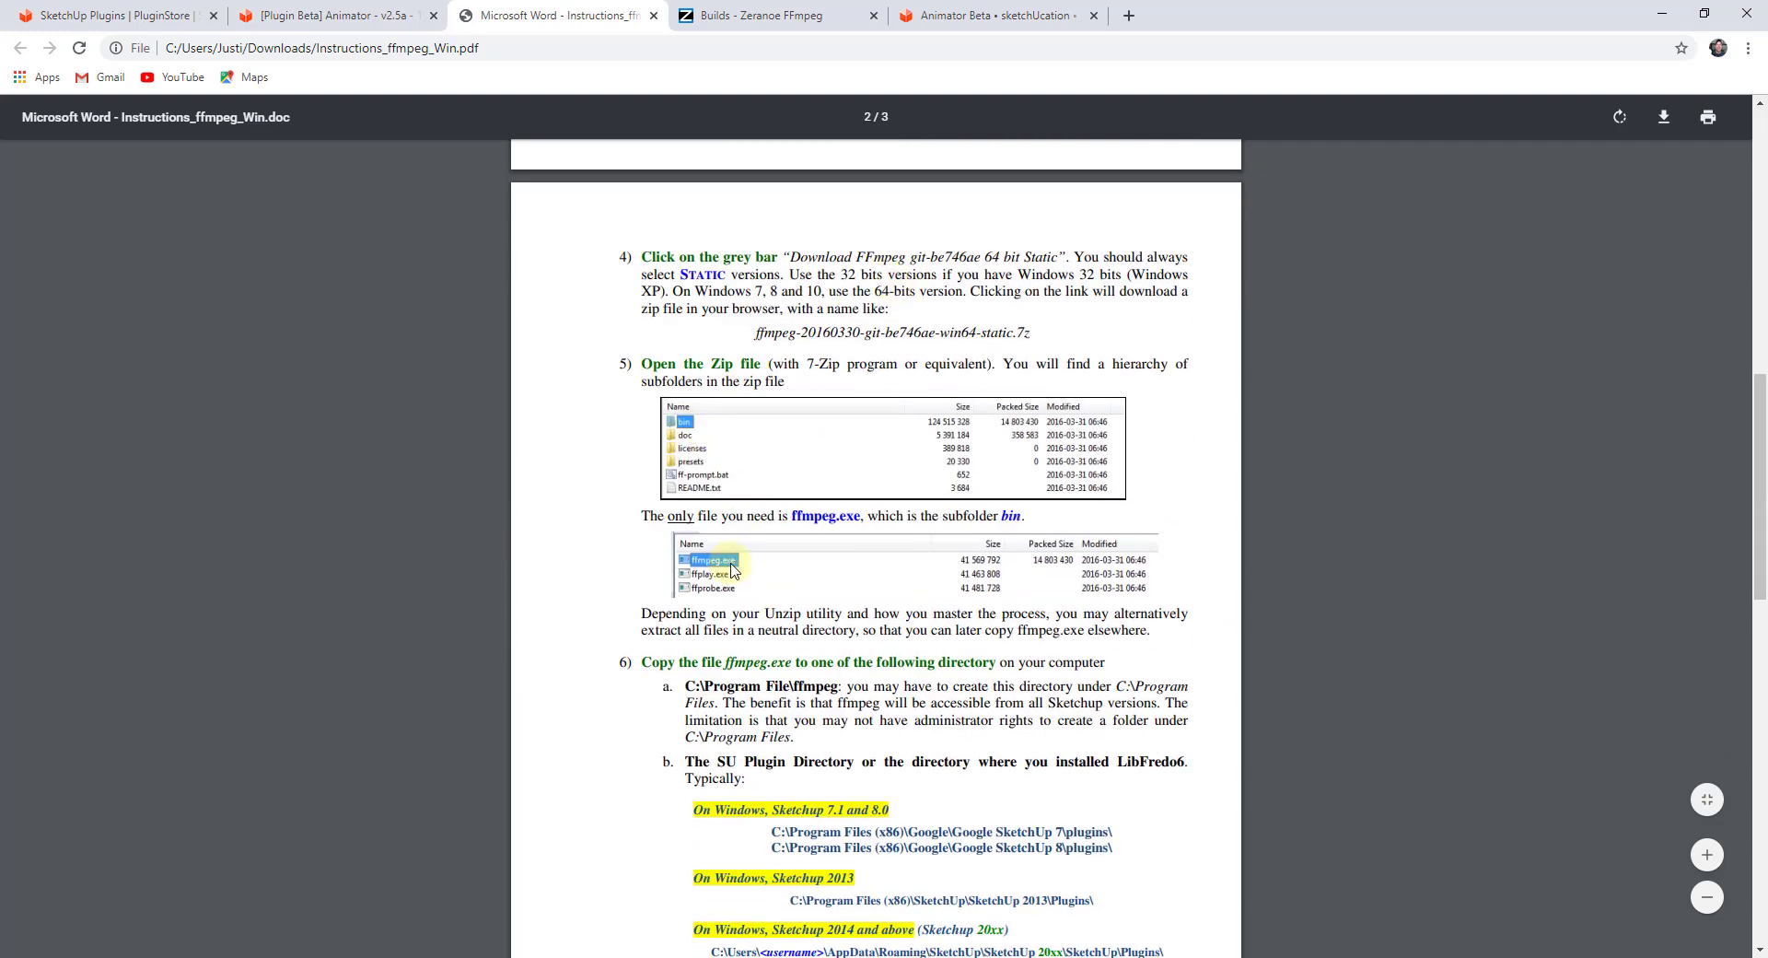
pyautogui.scroll(-4, 735, 571)
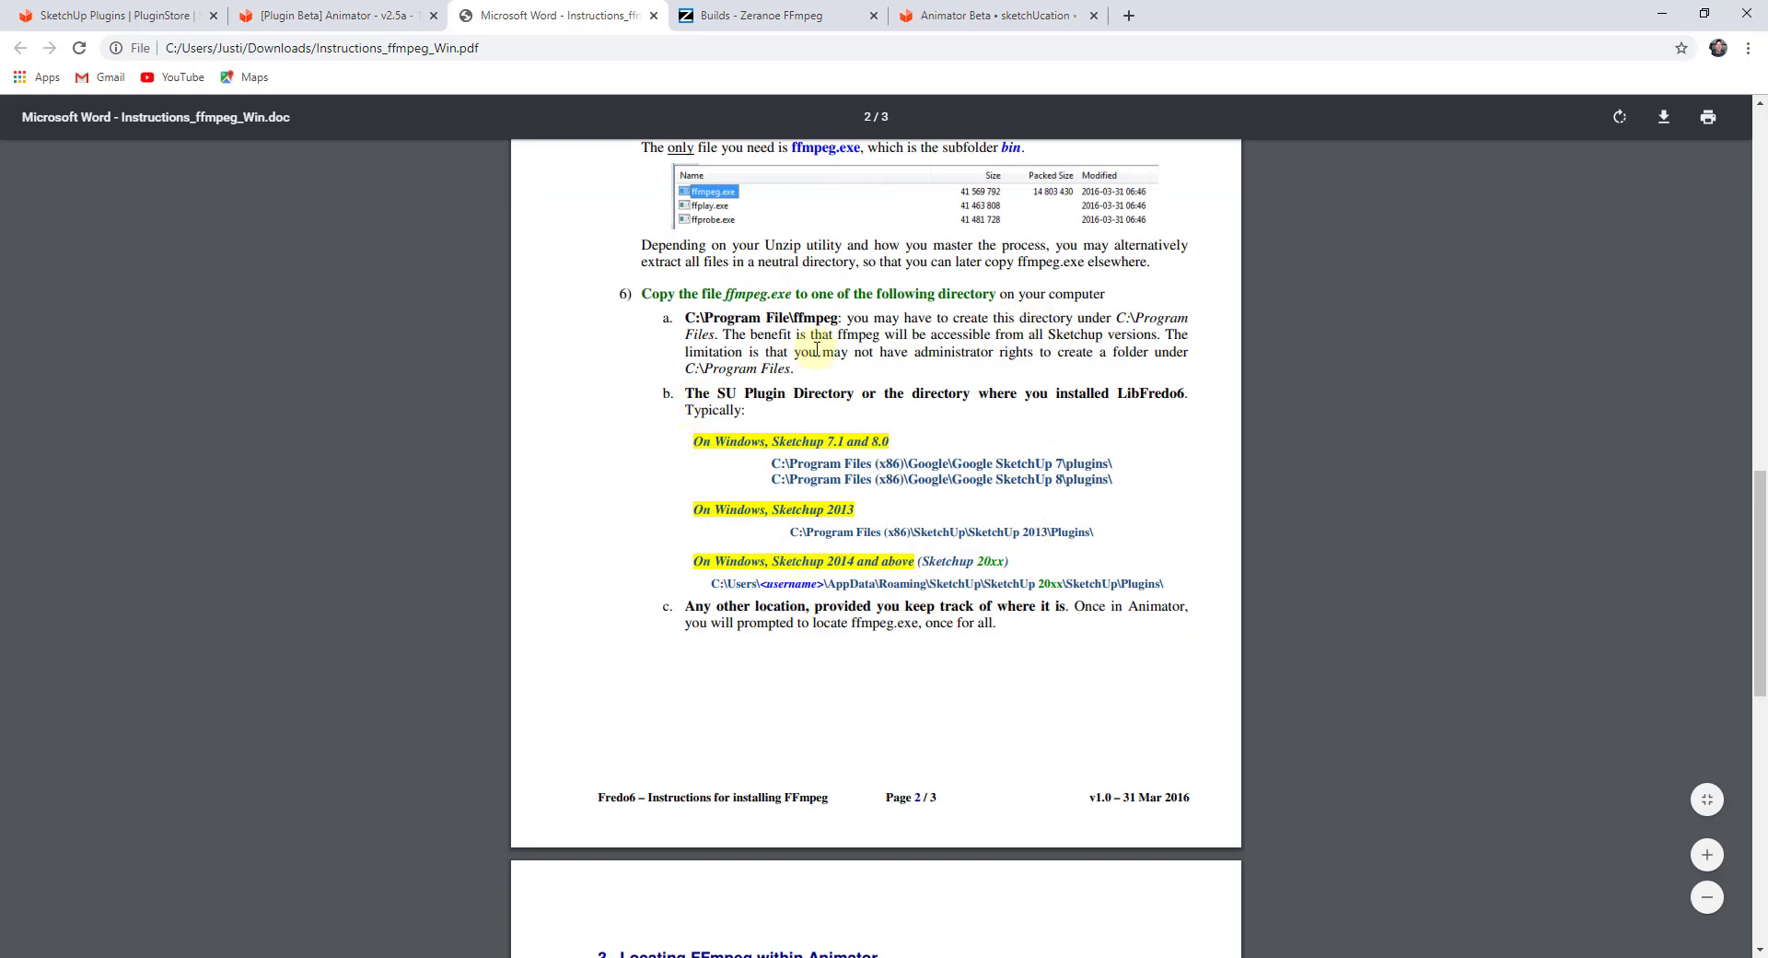
pyautogui.scroll(-10, 962, 523)
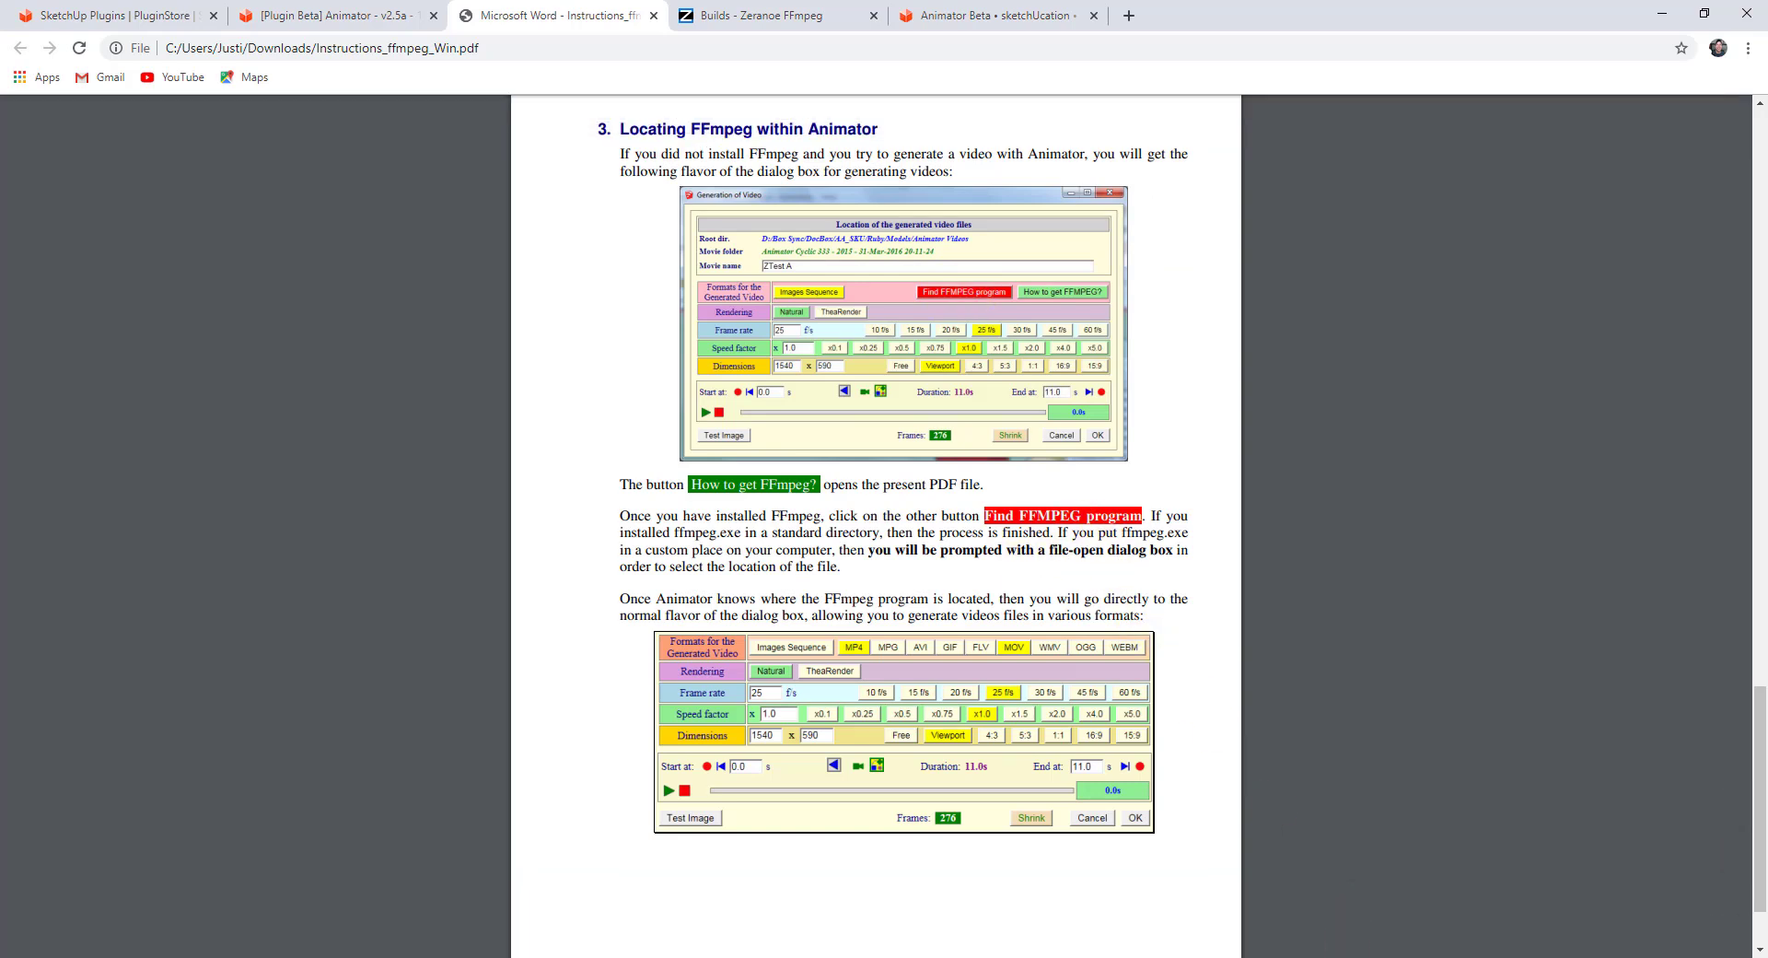
# Step: Switch back to SketchUp with Animator's Generation of Video dialog
pyautogui.hotkey('alt', 'Tab')
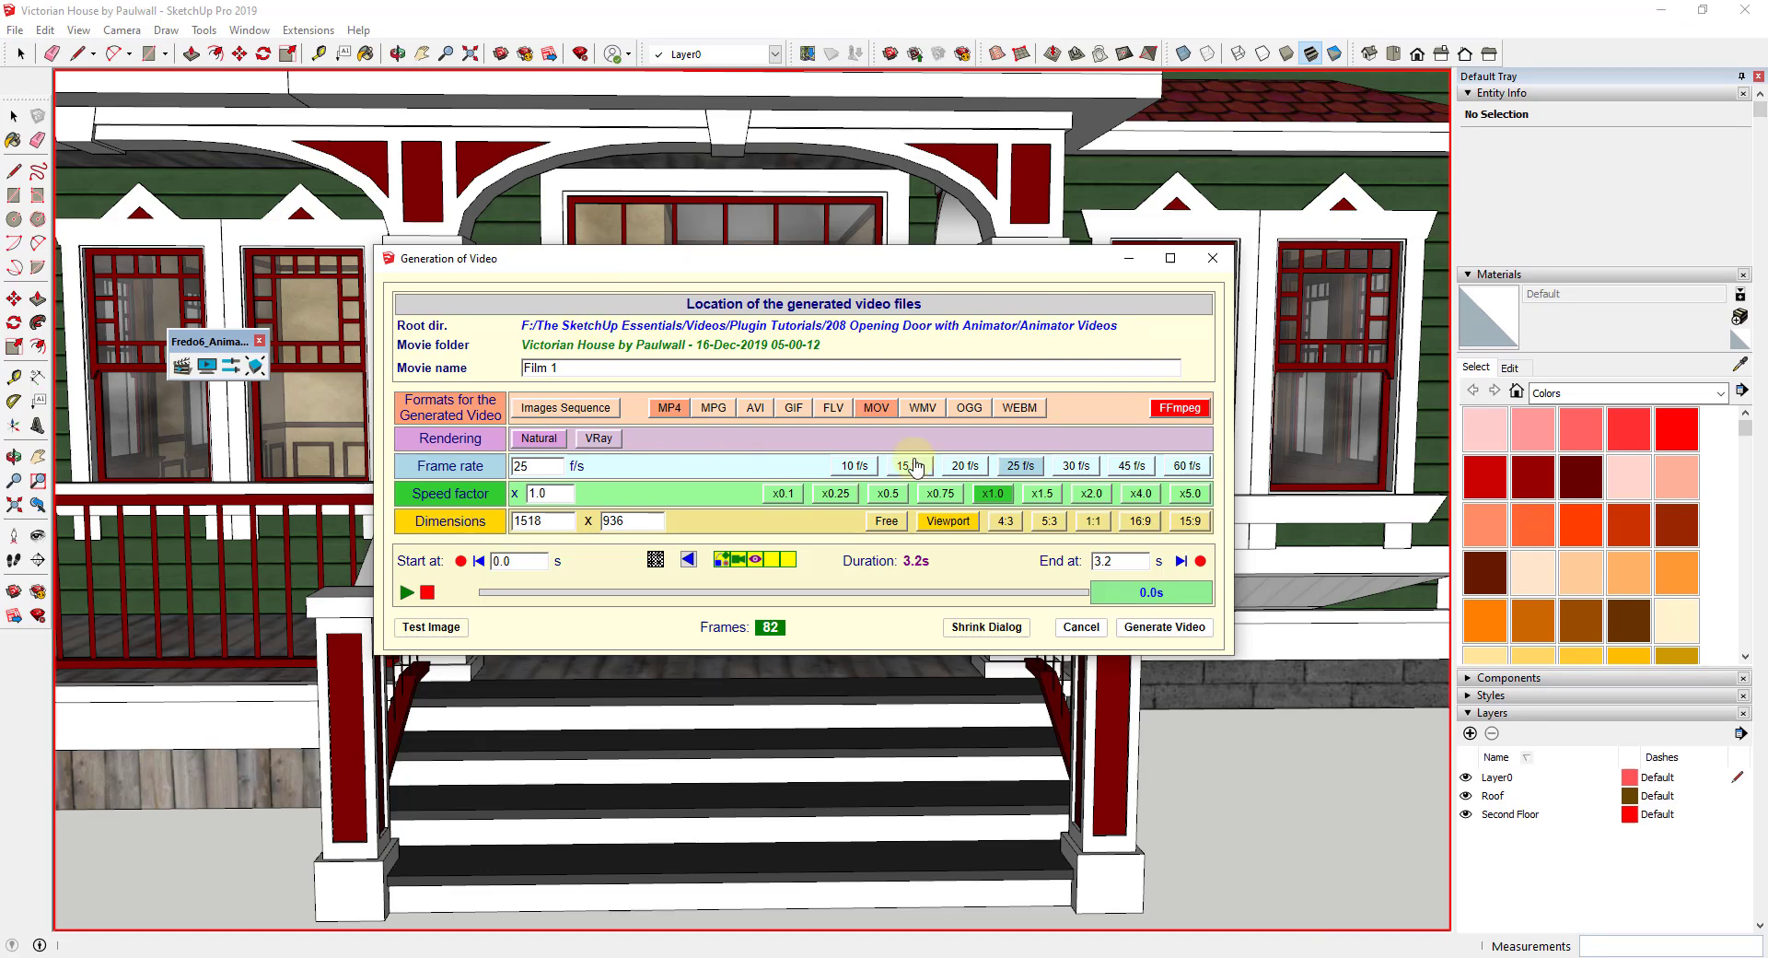